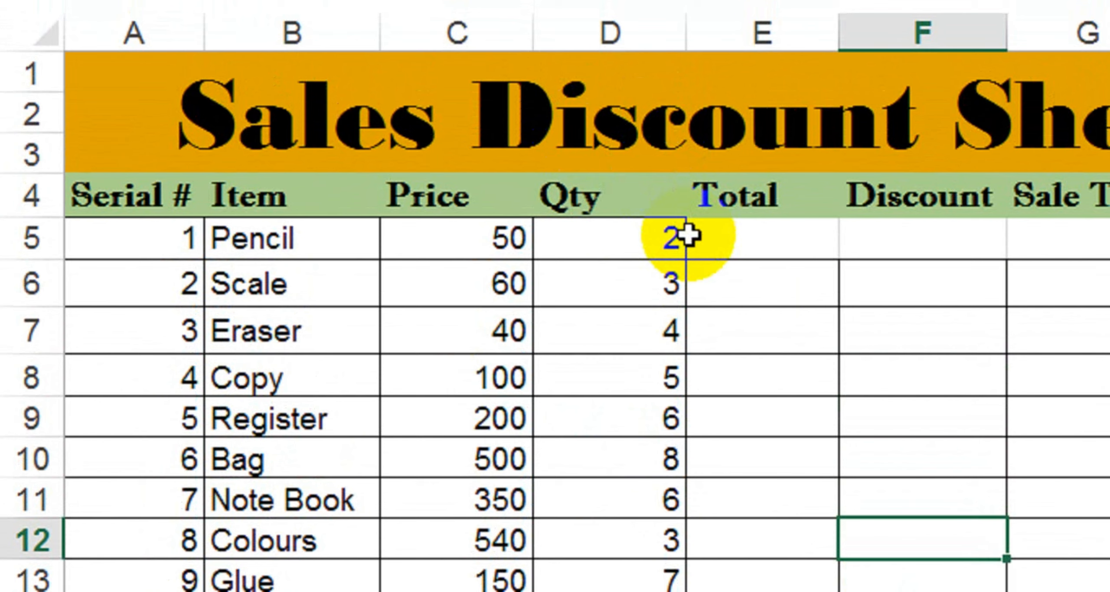
{"action": "left_click", "coordinate": [690, 238]}
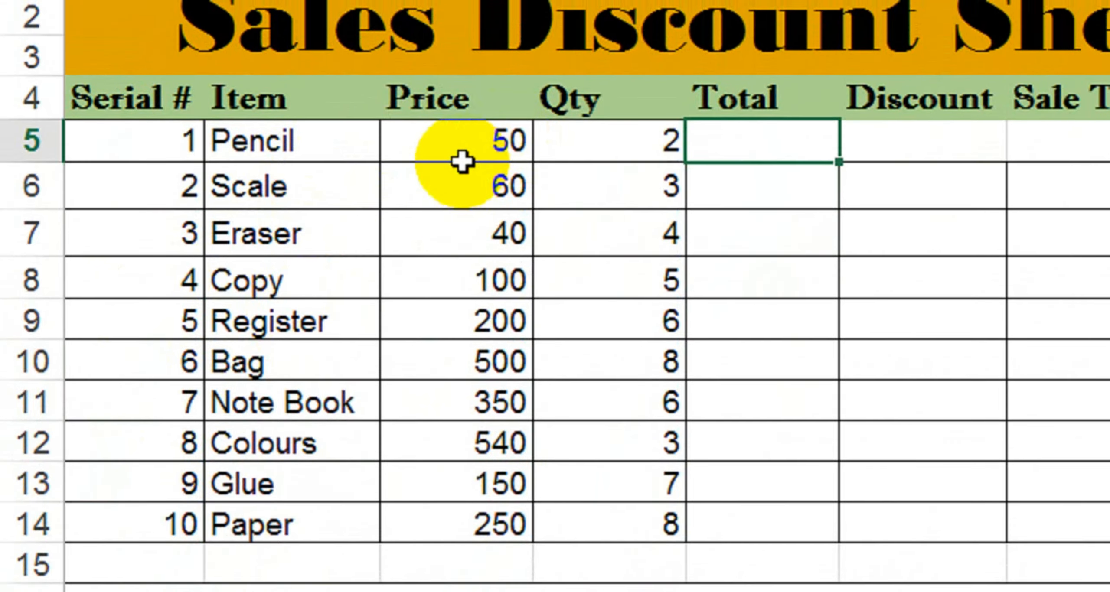
{"action": "left_click", "coordinate": [462, 159]}
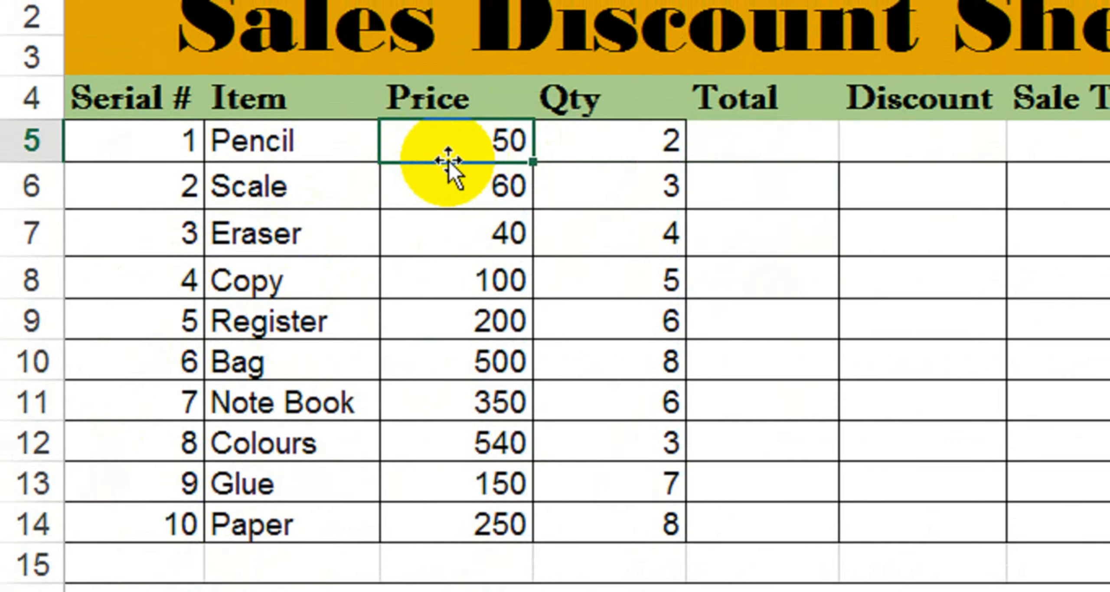
{"action": "left_click", "coordinate": [594, 149]}
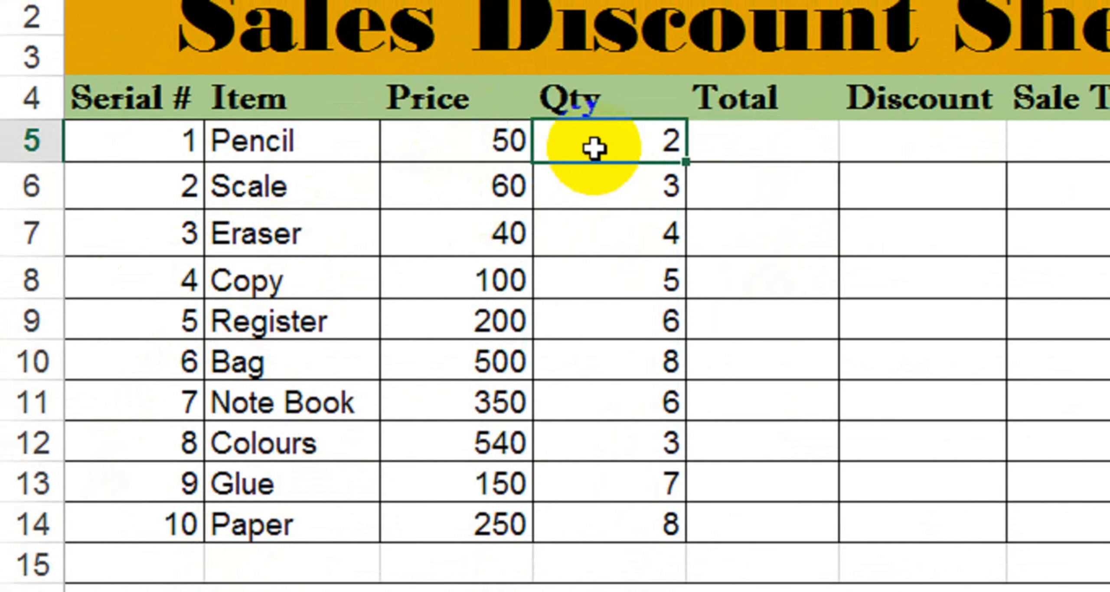
{"action": "left_click", "coordinate": [596, 200]}
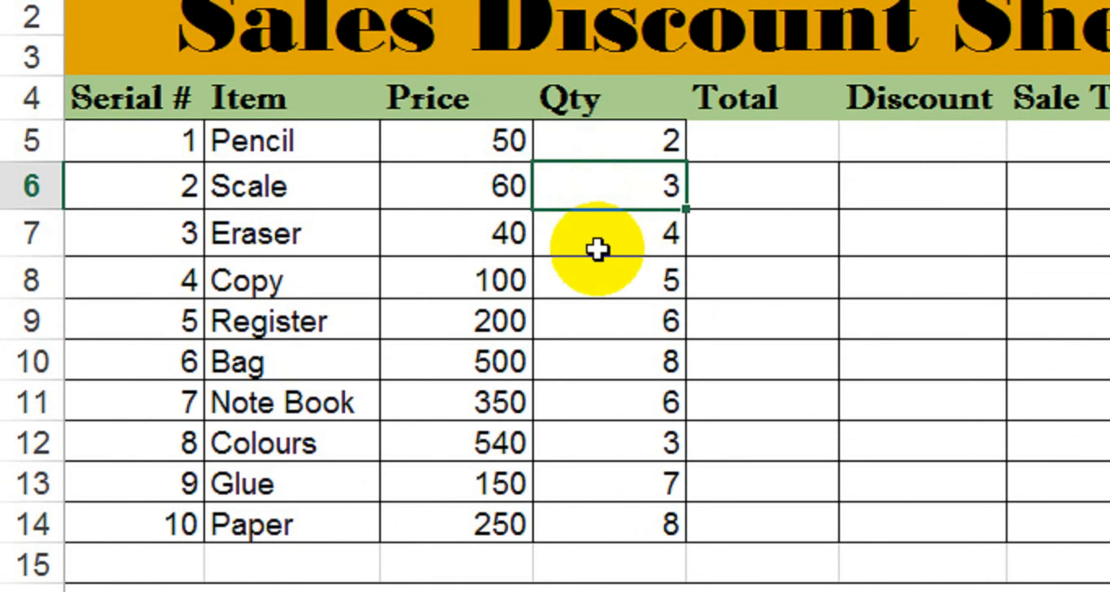
{"action": "left_click_drag", "start_coordinate": [598, 249], "coordinate": [604, 313]}
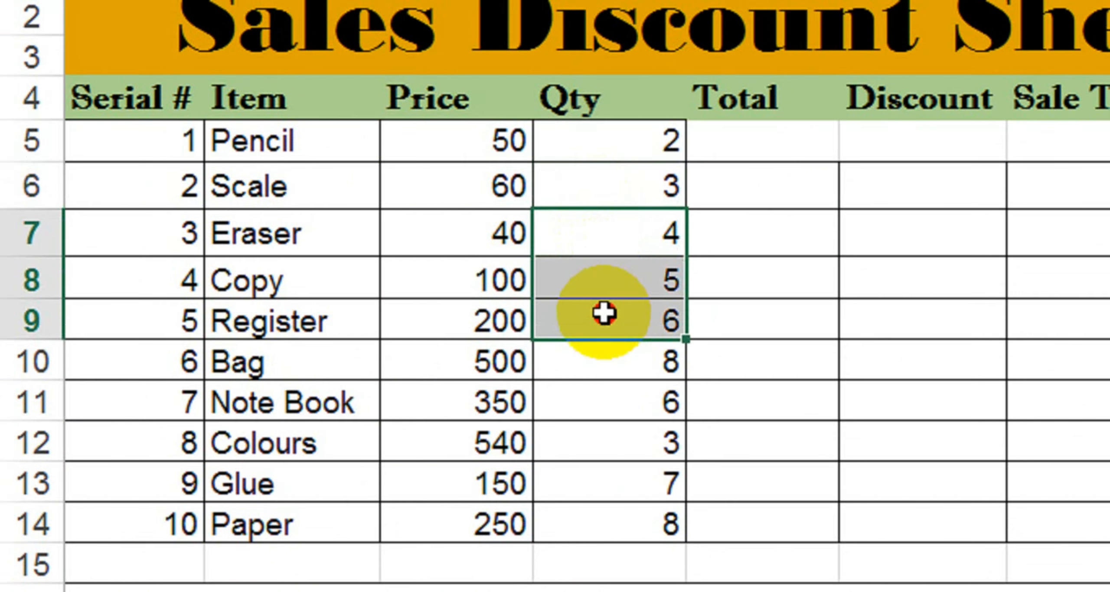
{"action": "left_click", "coordinate": [612, 367]}
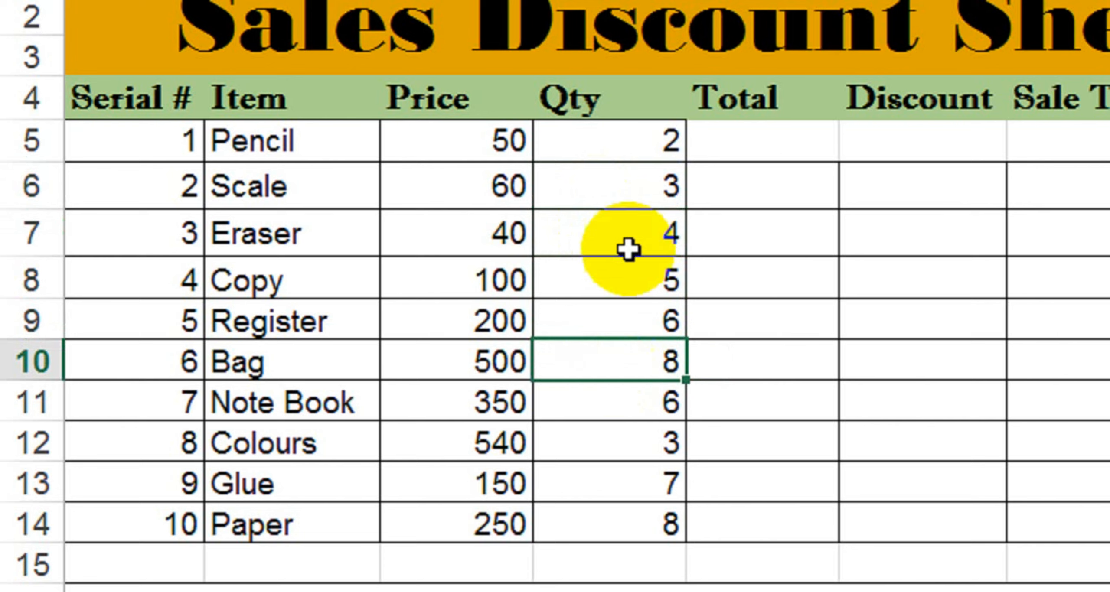
Step: Enter the formula =C5*D5 in cell E5 to calculate the Total for Pencil
{"action": "left_click", "coordinate": [770, 154]}
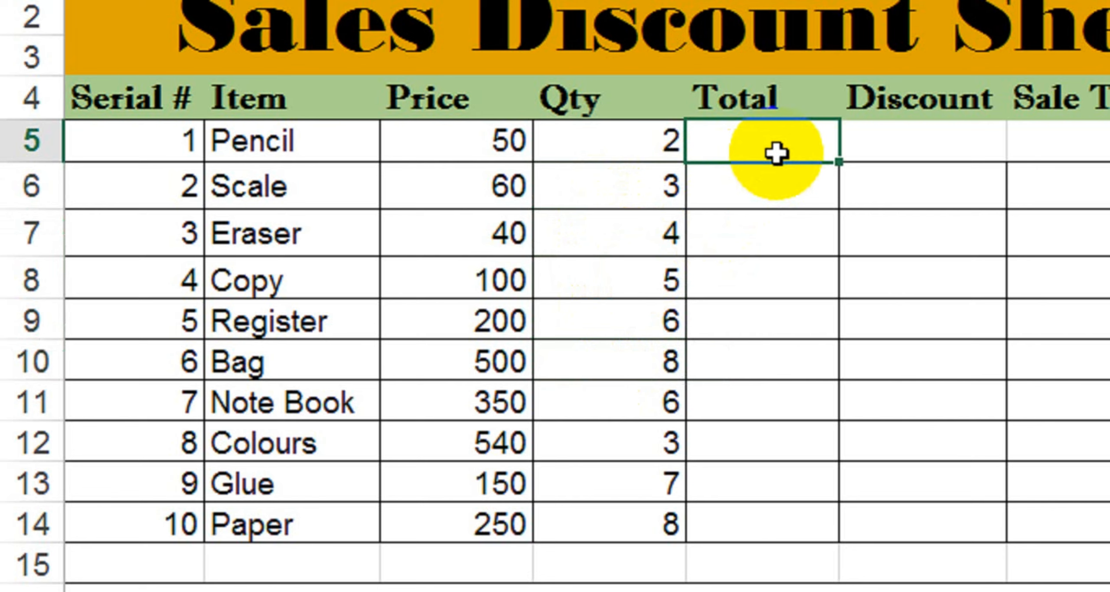
{"action": "type", "text": "="}
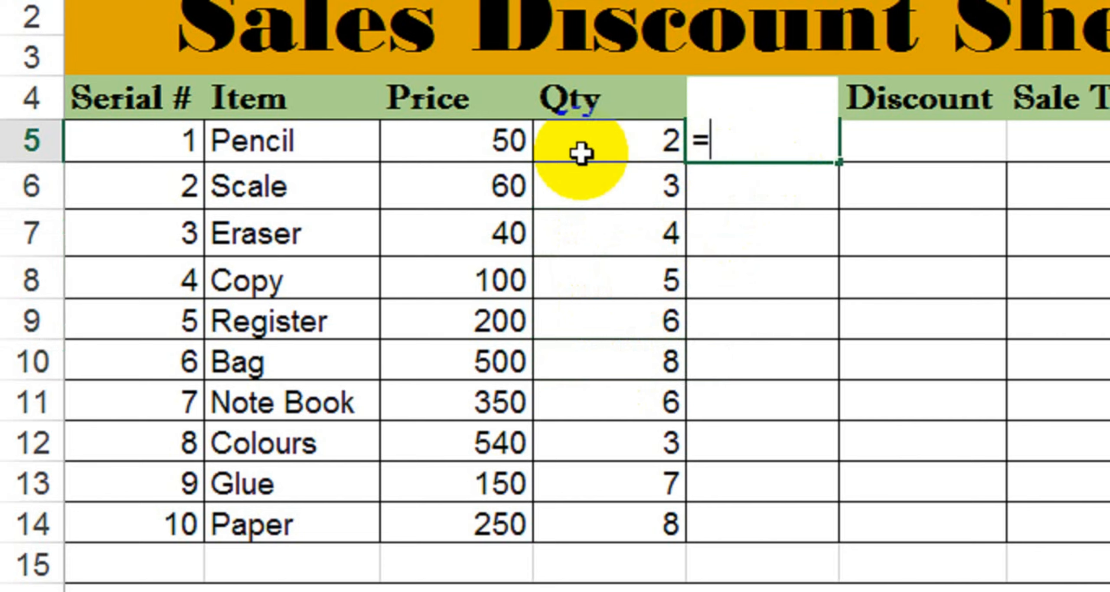
{"action": "left_click", "coordinate": [503, 147]}
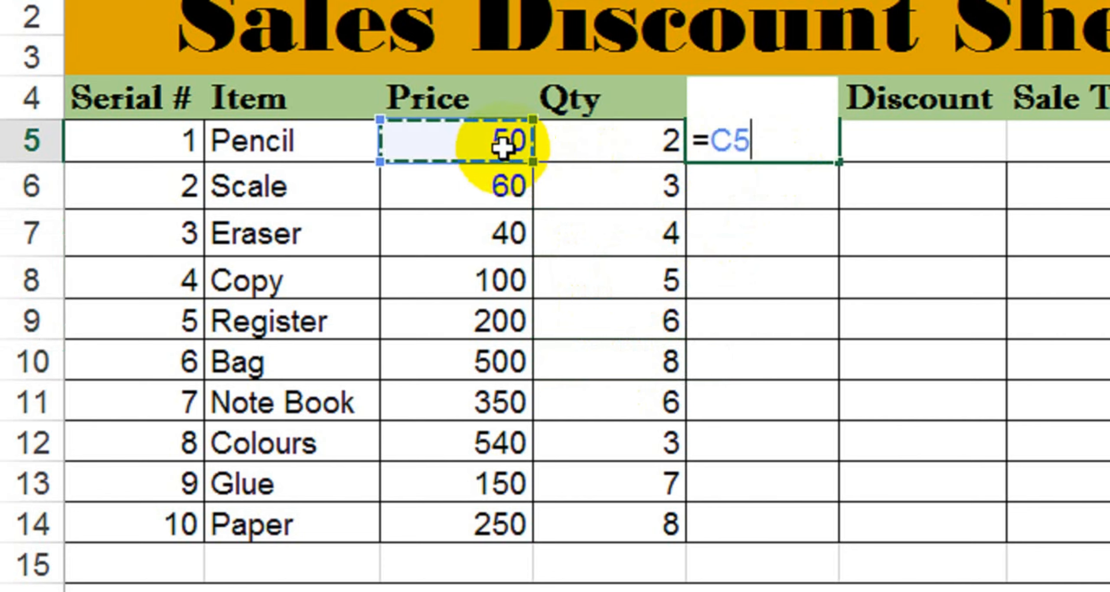
{"action": "type", "text": "*"}
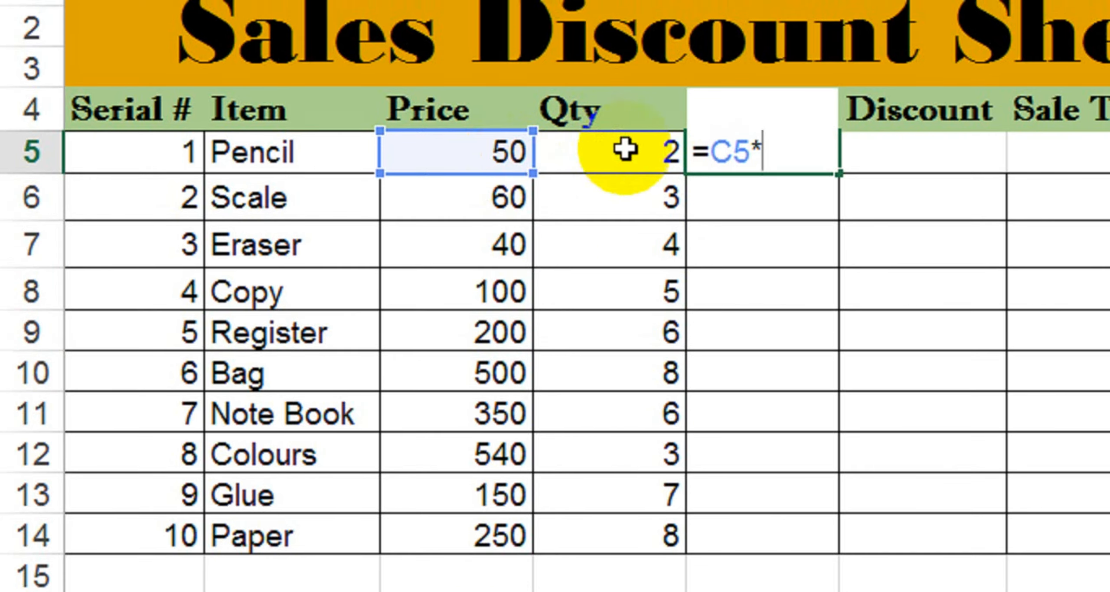
{"action": "left_click", "coordinate": [625, 153]}
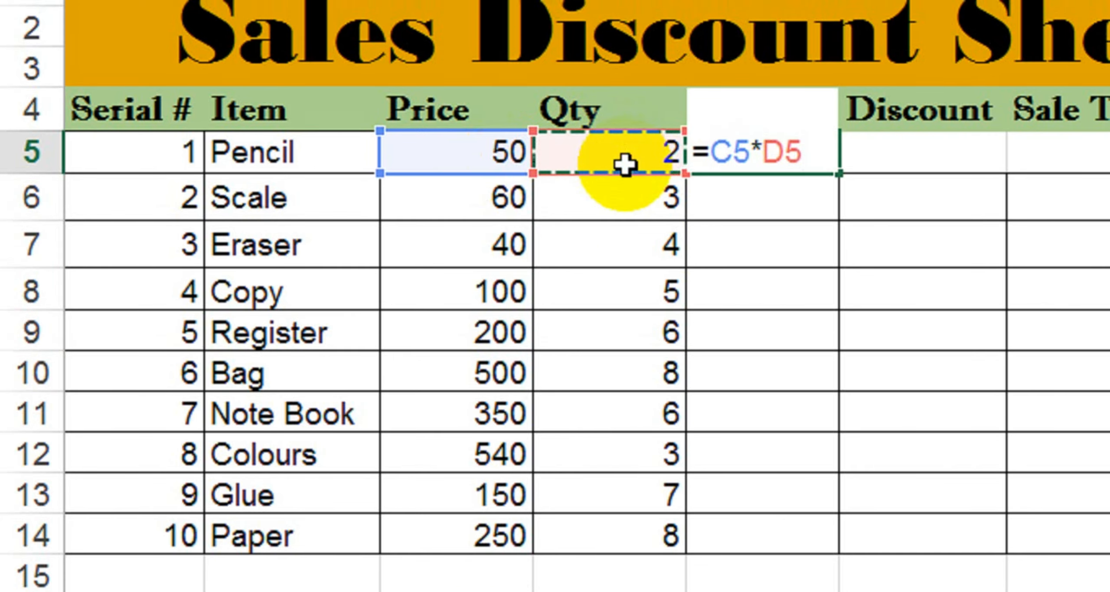
{"action": "key", "text": "Return"}
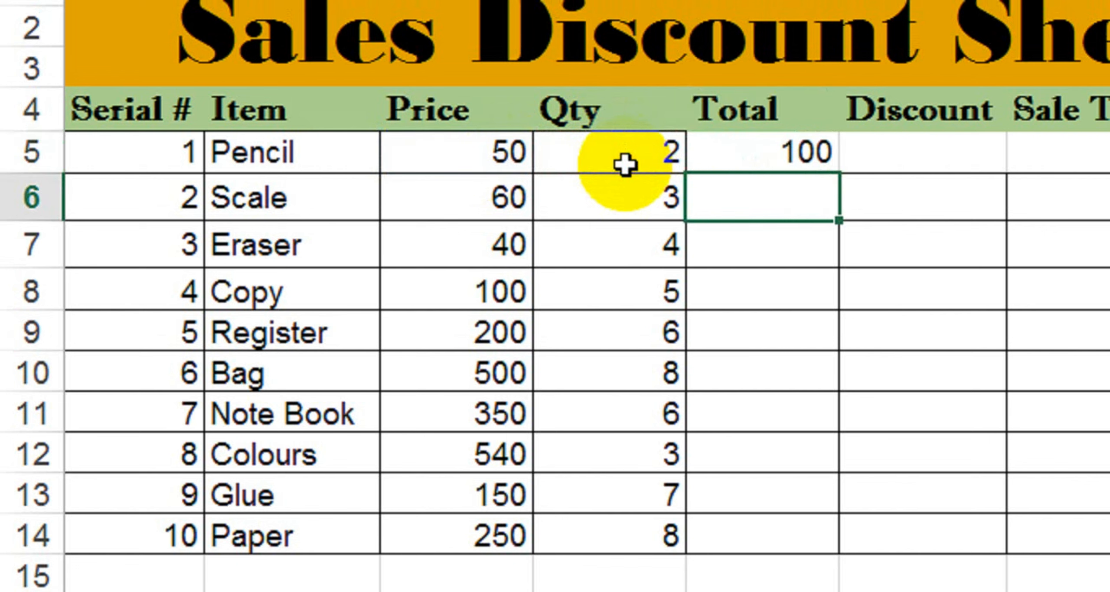
Step: Fill the Total formula from E5 down through the Paper row, E14
{"action": "left_click", "coordinate": [753, 164]}
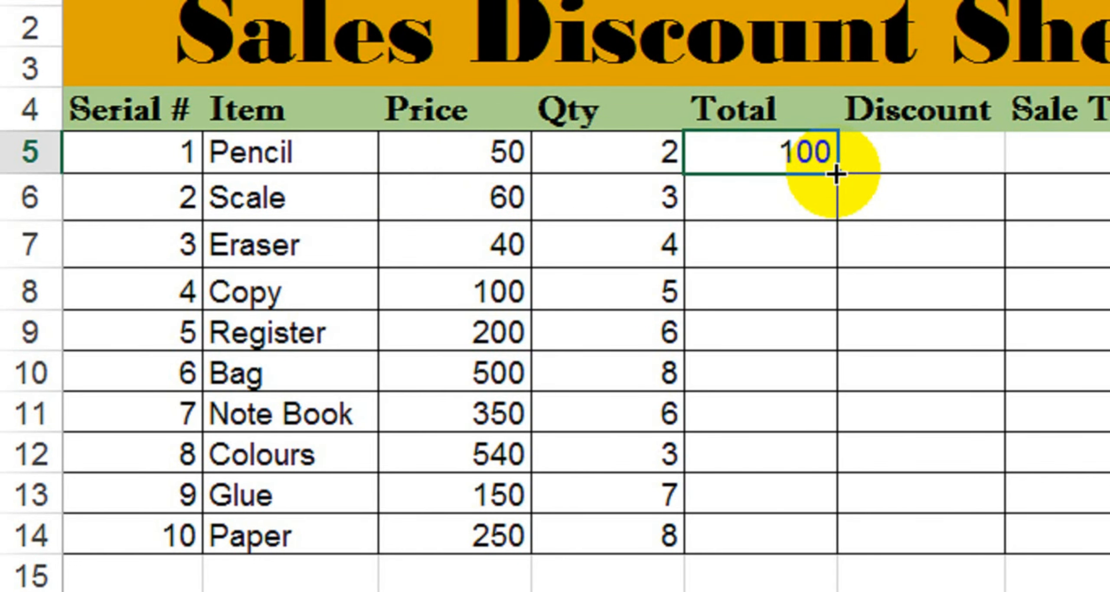
{"action": "left_click_drag", "start_coordinate": [836, 174], "coordinate": [820, 538]}
{"action": "left_click_drag", "start_coordinate": [820, 448], "coordinate": [818, 445]}
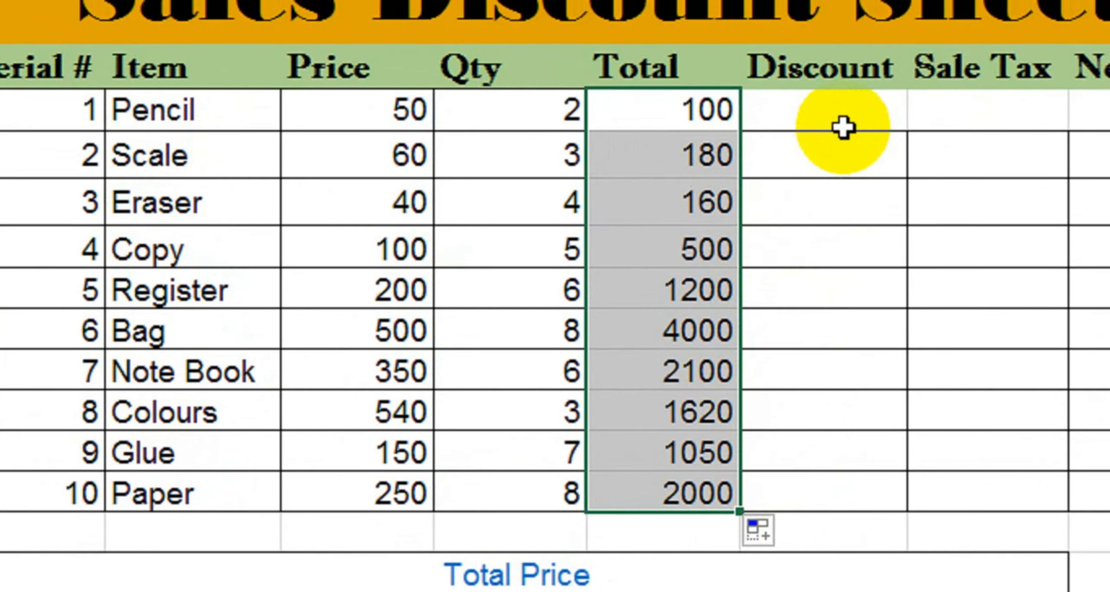
{"action": "left_click", "coordinate": [842, 128]}
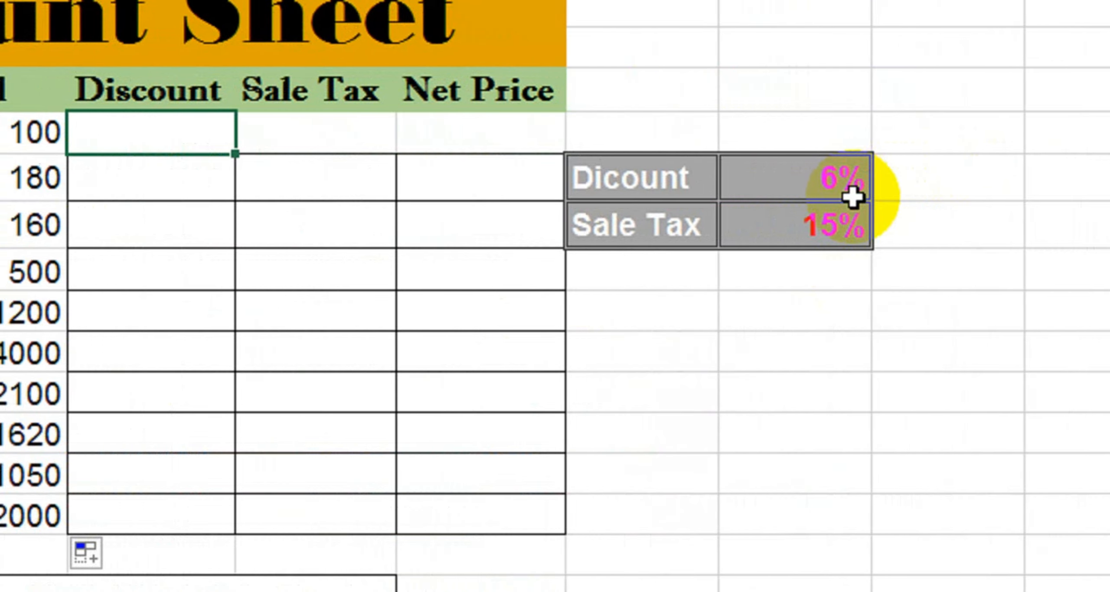
{"action": "left_click", "coordinate": [652, 243]}
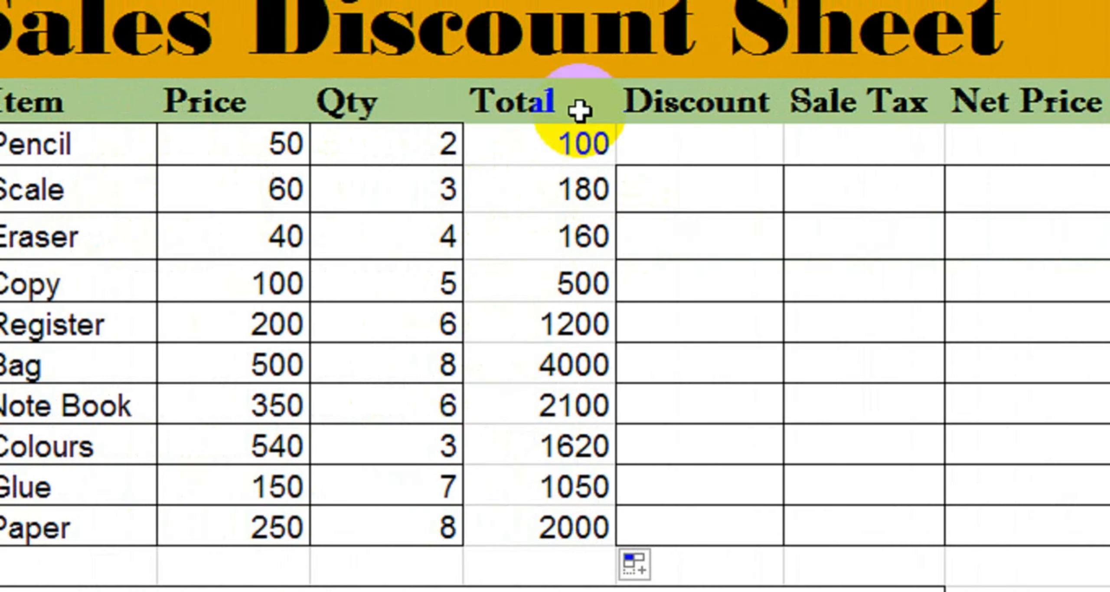
{"action": "left_click", "coordinate": [664, 280]}
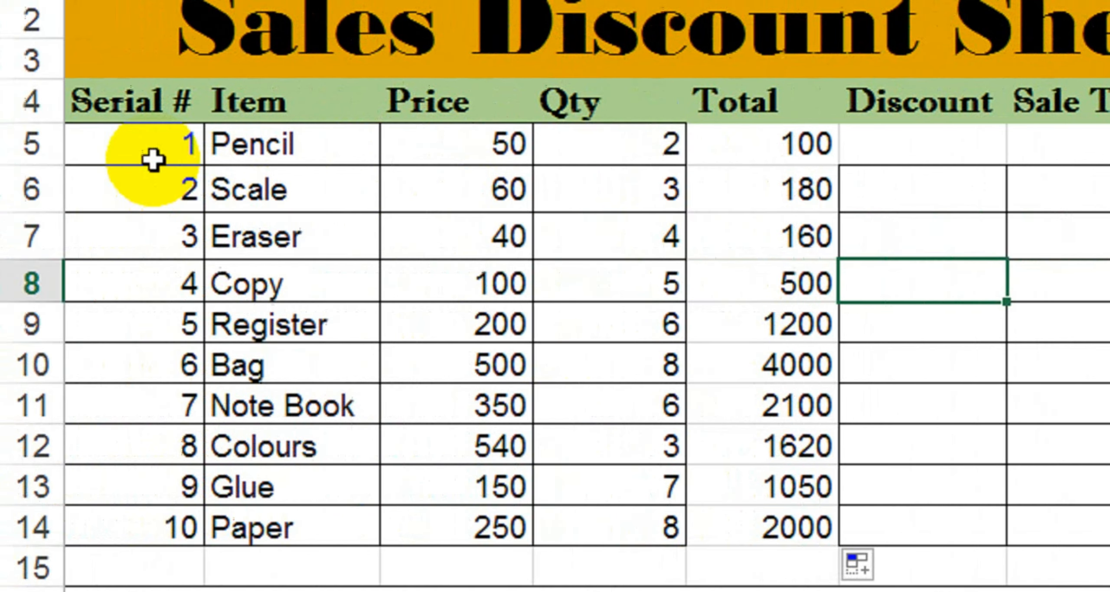
Step: Apply All Borders to the table's item rows, starting at A5 and spanning the Serial # to Net Price columns
{"action": "left_click", "coordinate": [151, 159]}
{"action": "key", "text": "shift+Right"}
{"action": "key", "text": "shift+Right"}
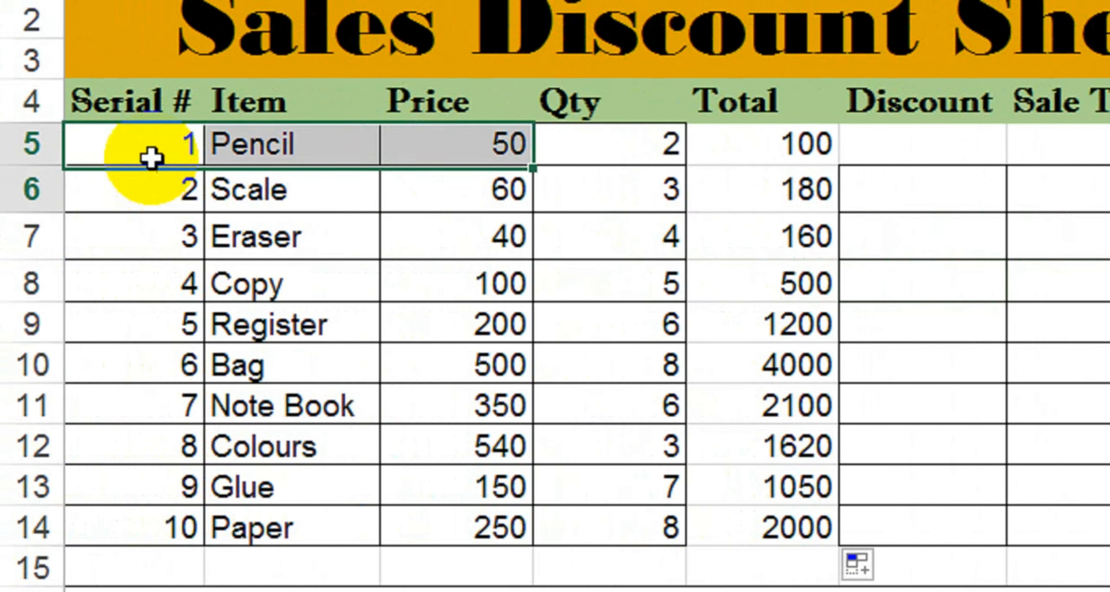
{"action": "key", "text": "shift+Right"}
{"action": "key", "text": "shift+Down"}
{"action": "key", "text": "shift+Down"}
{"action": "key", "text": "shift+Right"}
{"action": "key", "text": "shift+Right"}
{"action": "key", "text": "shift+Down"}
{"action": "key", "text": "shift+Down"}
{"action": "key", "text": "shift+Down"}
{"action": "key", "text": "shift+Down"}
{"action": "key", "text": "shift+Down"}
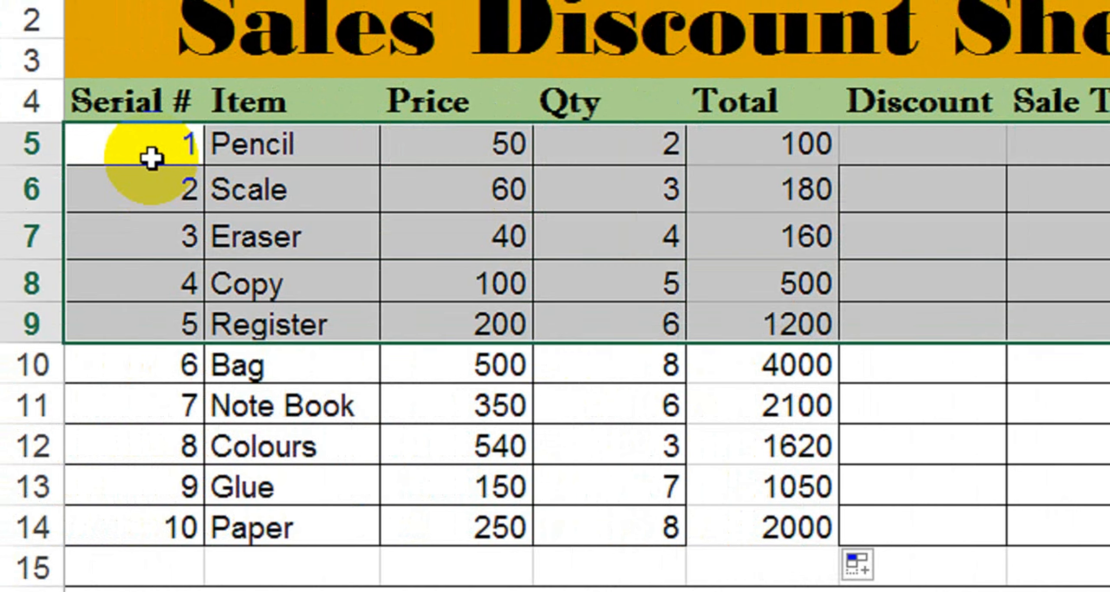
{"action": "key", "text": "shift+Down"}
{"action": "key", "text": "shift+Down"}
{"action": "key", "text": "shift+Right"}
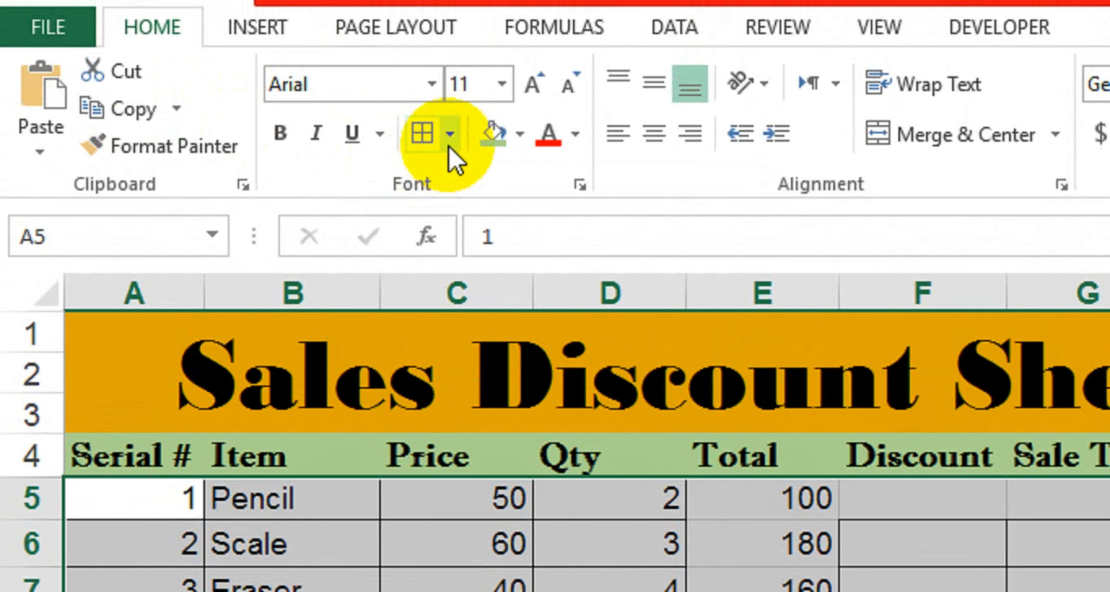
{"action": "left_click", "coordinate": [448, 145]}
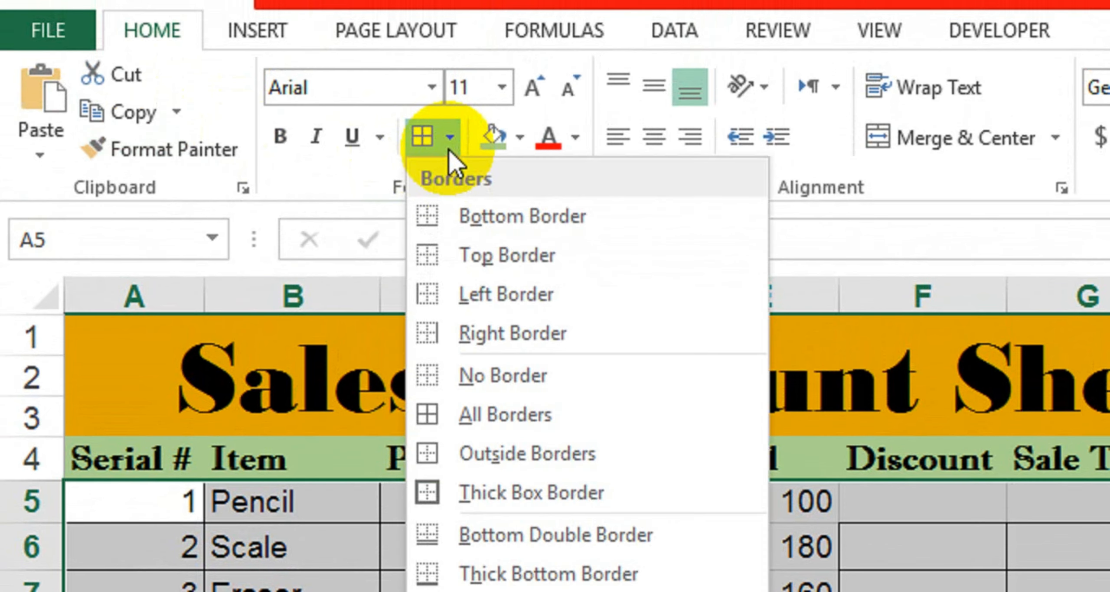
{"action": "left_click", "coordinate": [505, 427]}
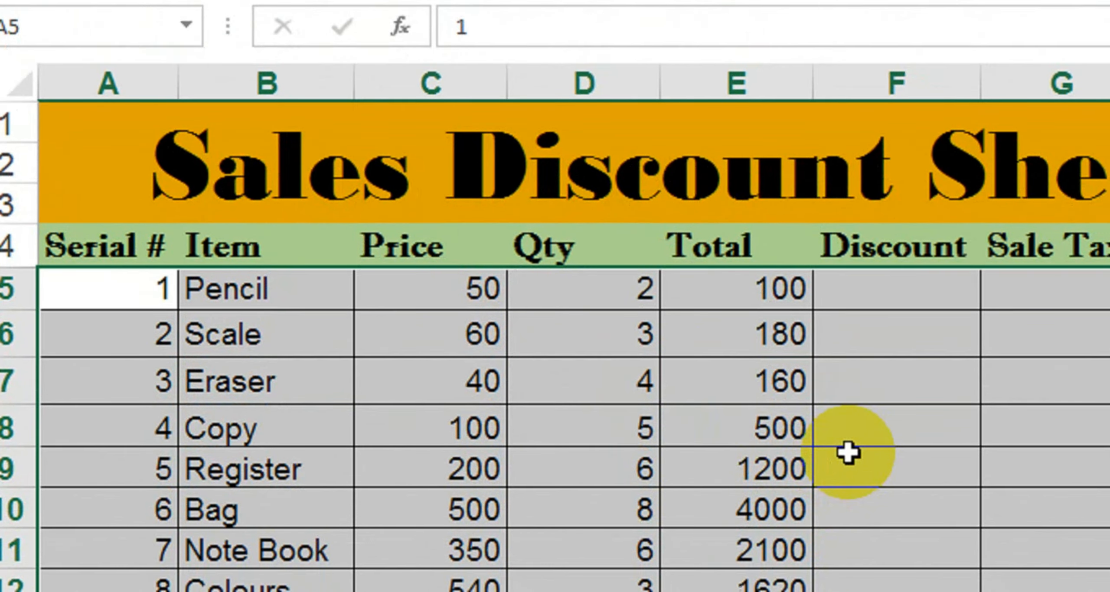
{"action": "left_click", "coordinate": [847, 452]}
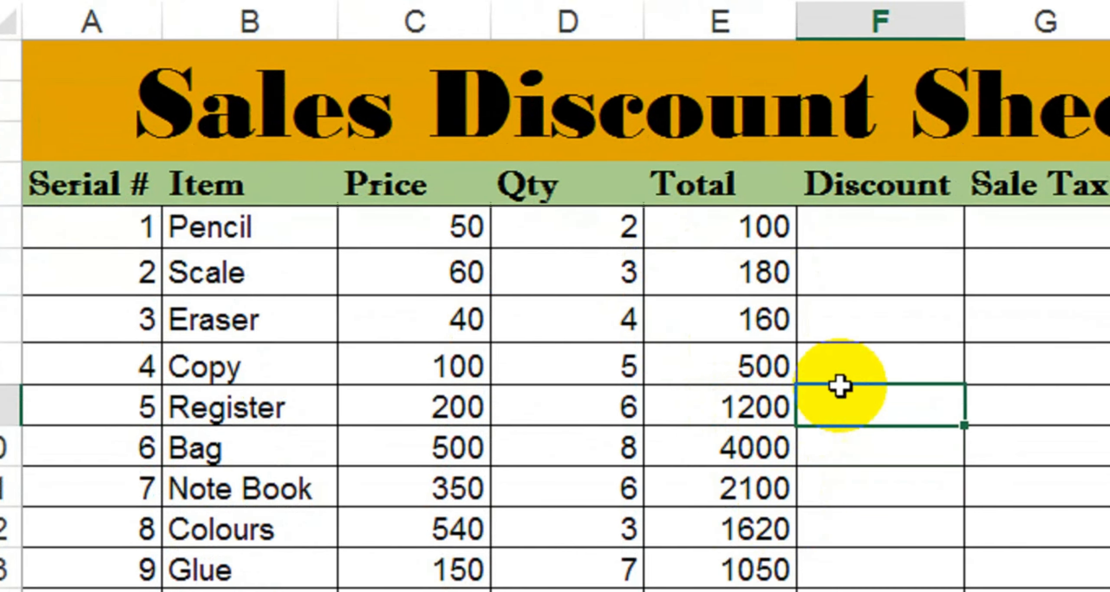
{"action": "left_click", "coordinate": [940, 238]}
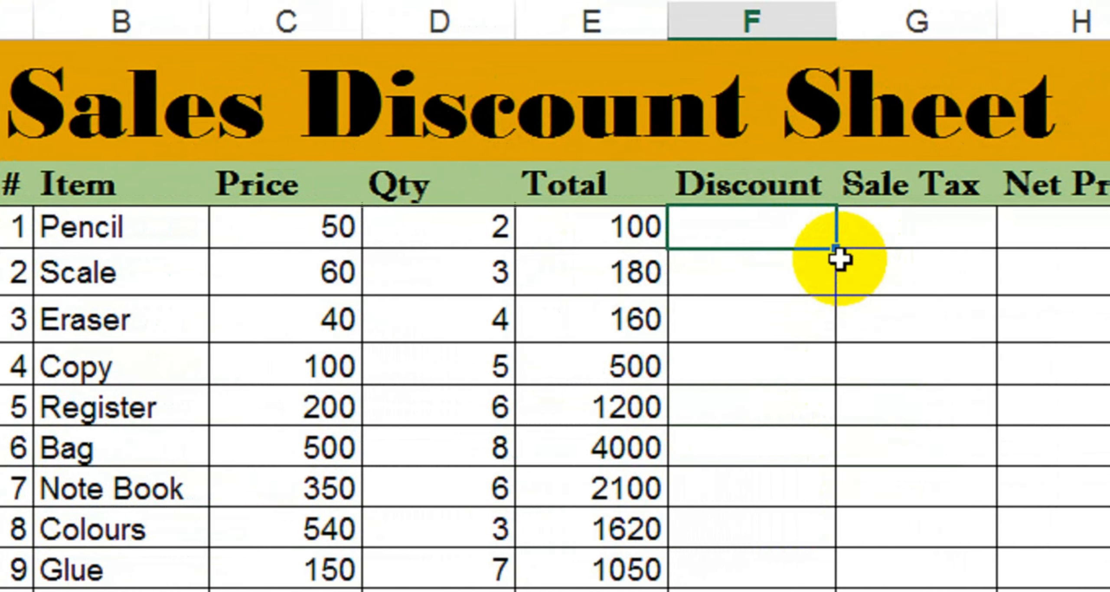
{"action": "left_click", "coordinate": [634, 242]}
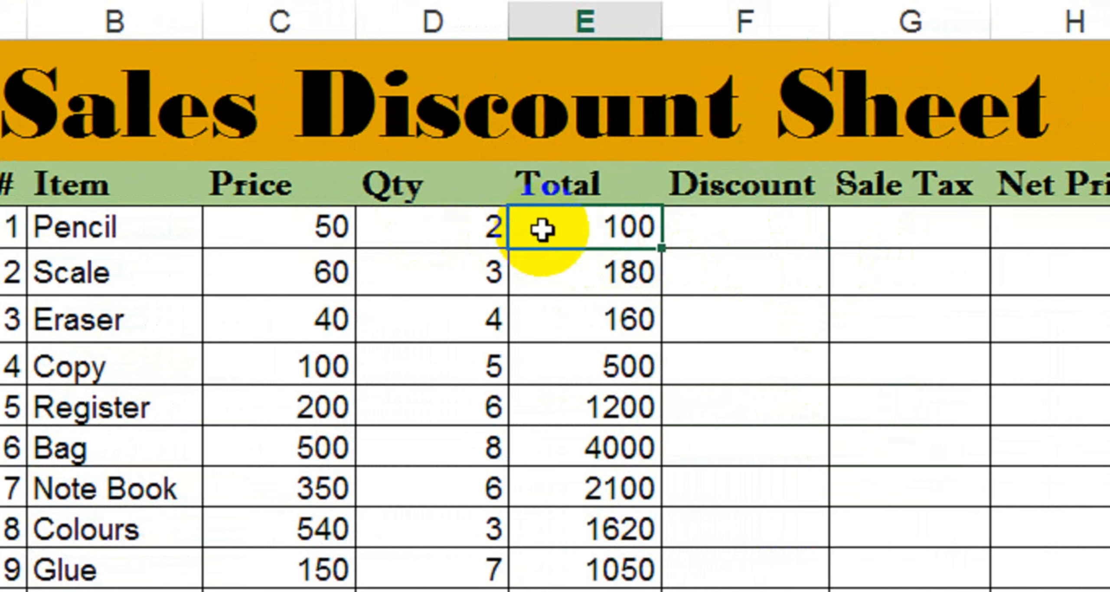
{"action": "left_click", "coordinate": [577, 274]}
{"action": "left_click", "coordinate": [576, 330]}
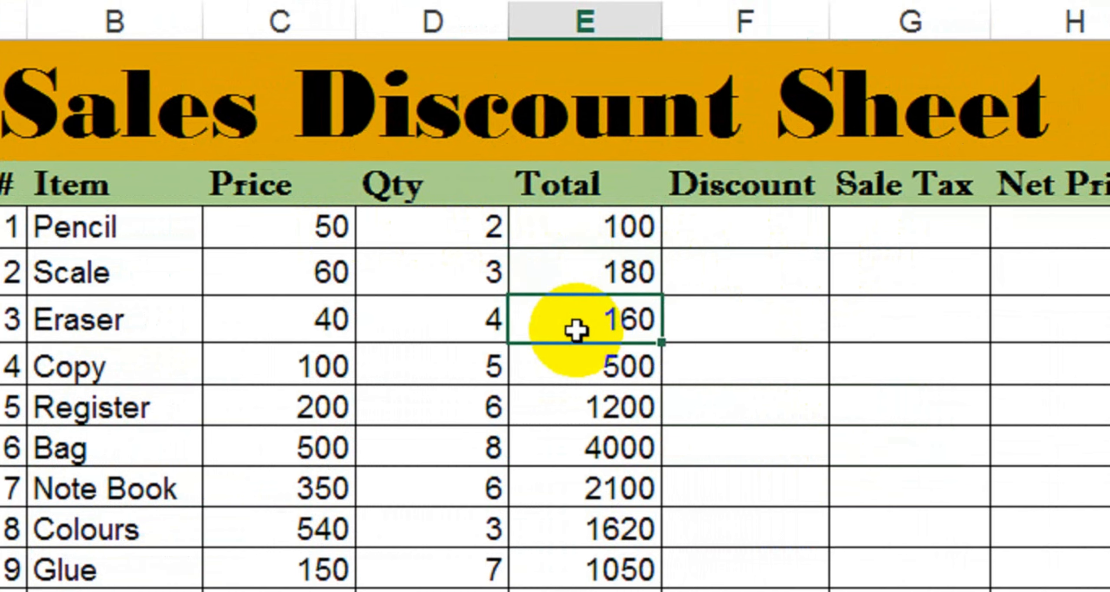
Step: Calculate the Discount in F5 with =E5*$J$6, keeping the rate cell absolute, and fill the formula down to F14
{"action": "left_click", "coordinate": [736, 234]}
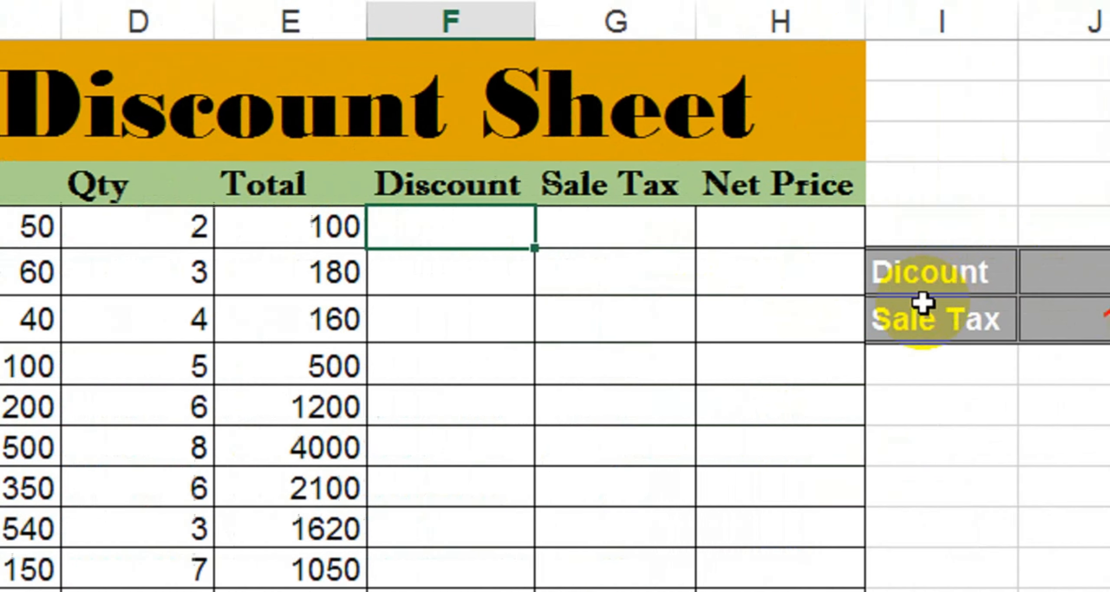
{"action": "type", "text": "="}
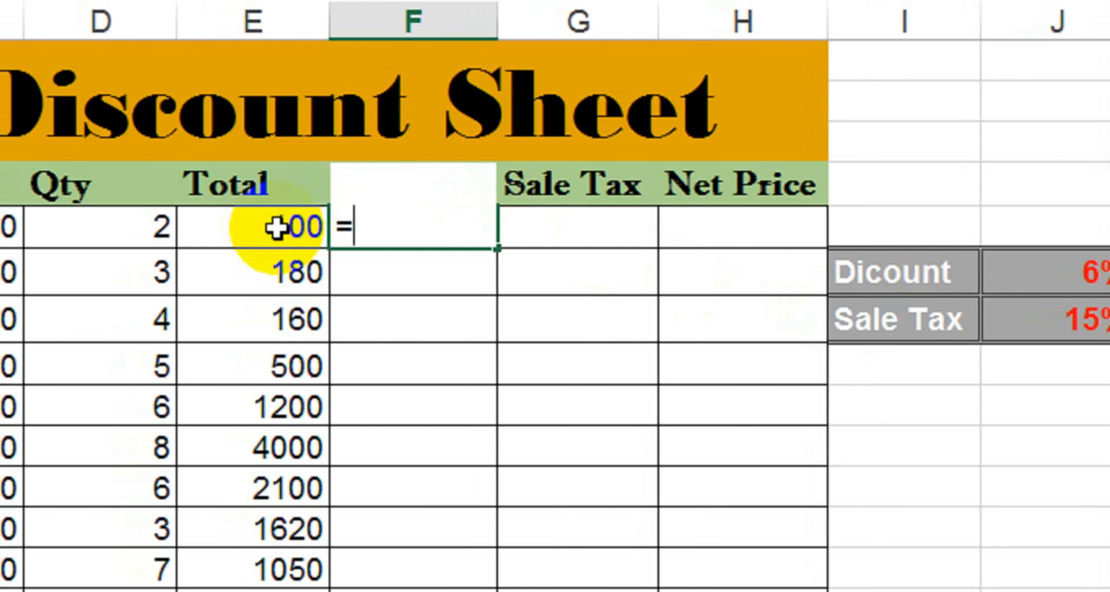
{"action": "left_click", "coordinate": [276, 227]}
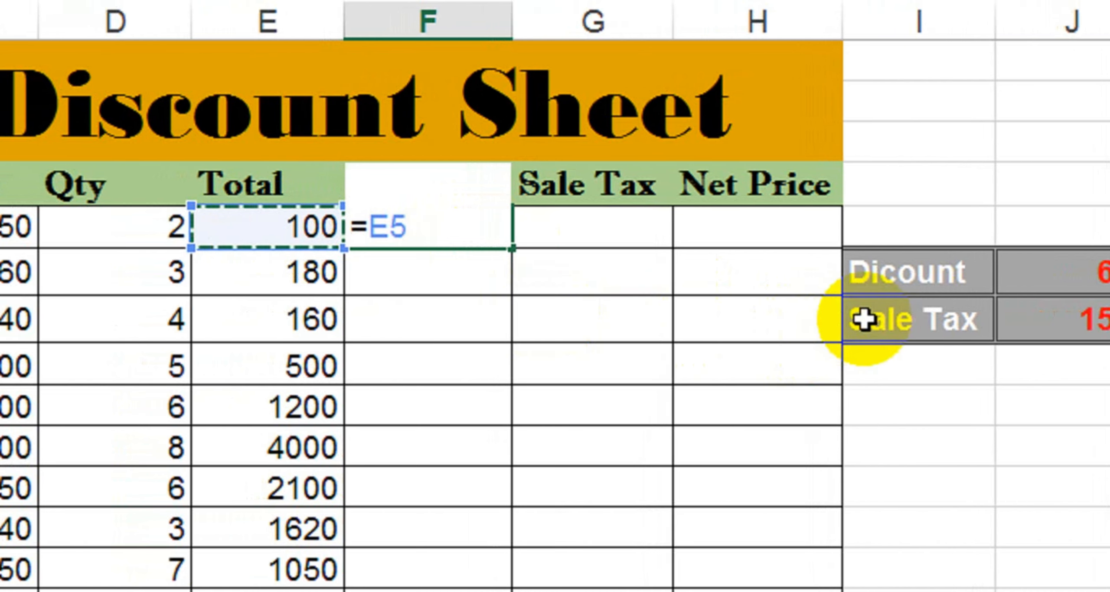
{"action": "type", "text": "*"}
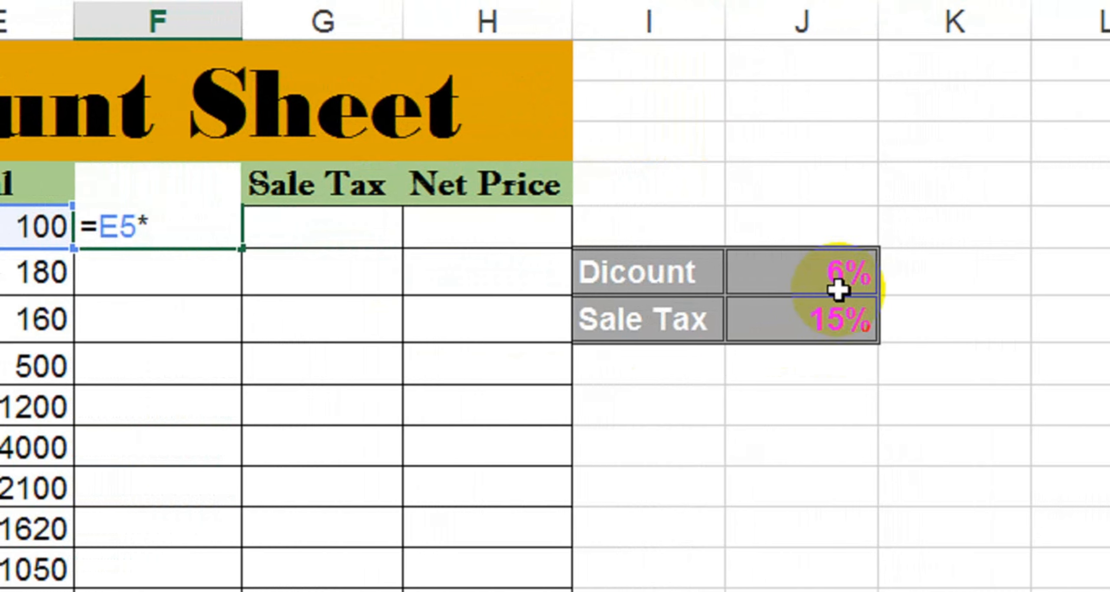
{"action": "left_click", "coordinate": [802, 278]}
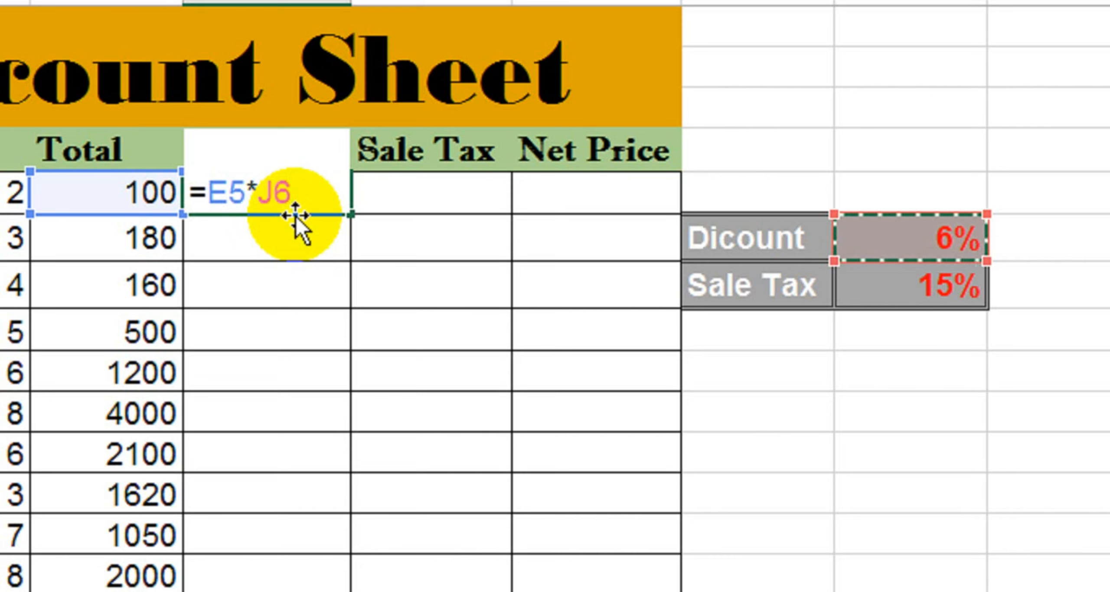
{"action": "key", "text": "F4"}
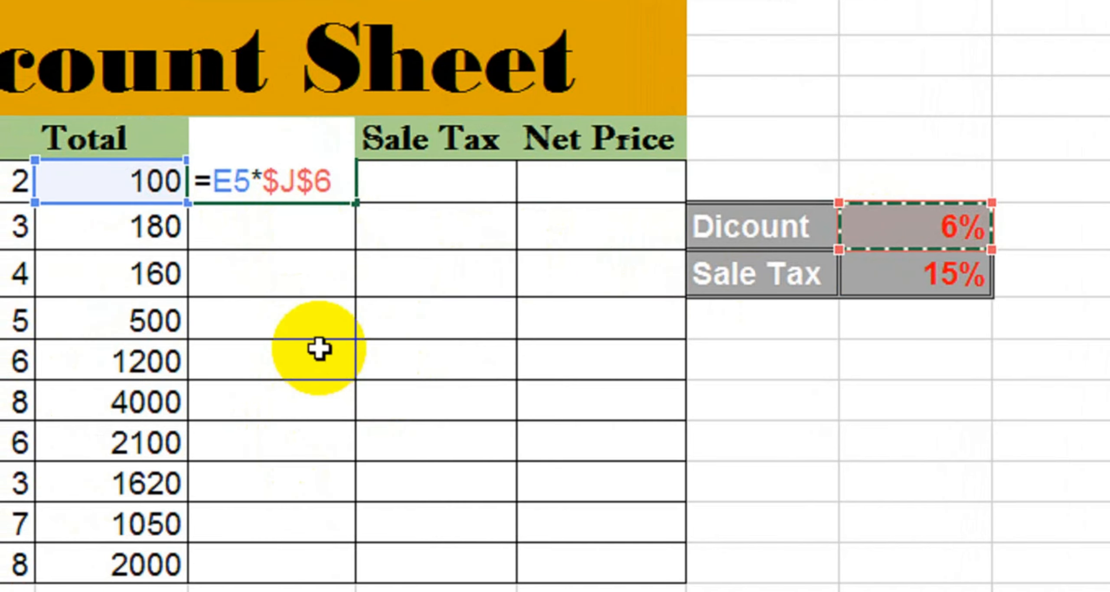
{"action": "key", "text": "Return"}
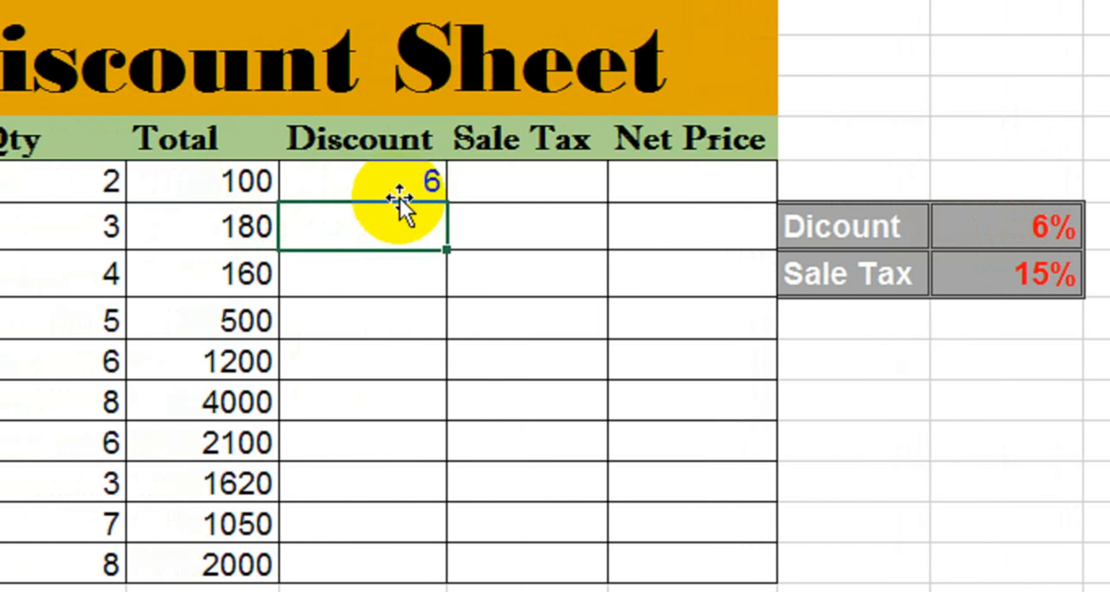
{"action": "left_click", "coordinate": [384, 181]}
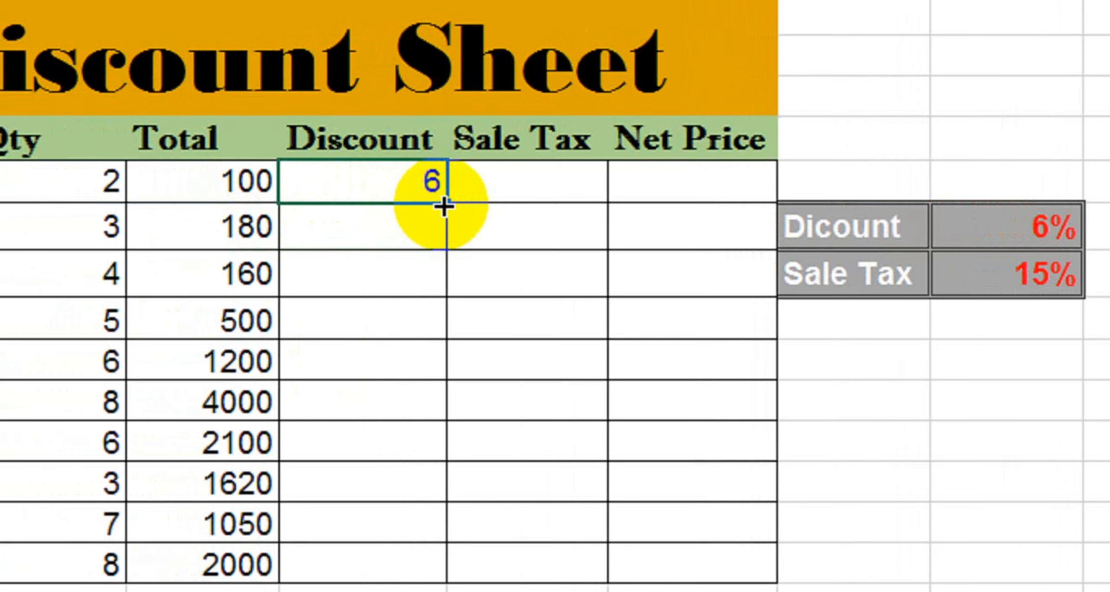
{"action": "left_click_drag", "start_coordinate": [444, 208], "coordinate": [436, 583]}
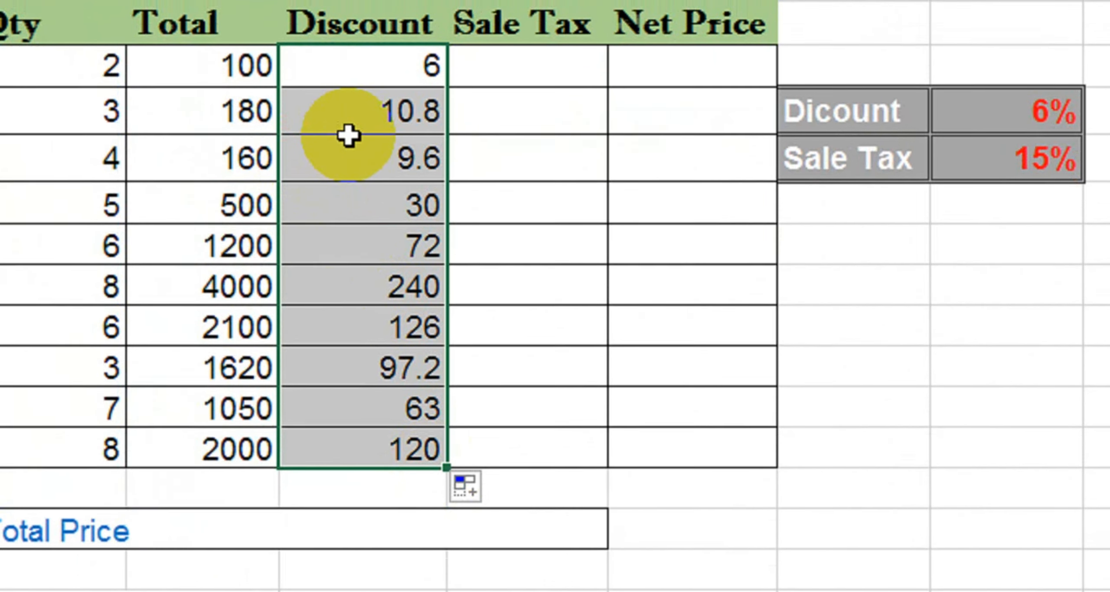
Step: Check the calculated Discount values for individual items down the column
{"action": "left_click", "coordinate": [350, 120]}
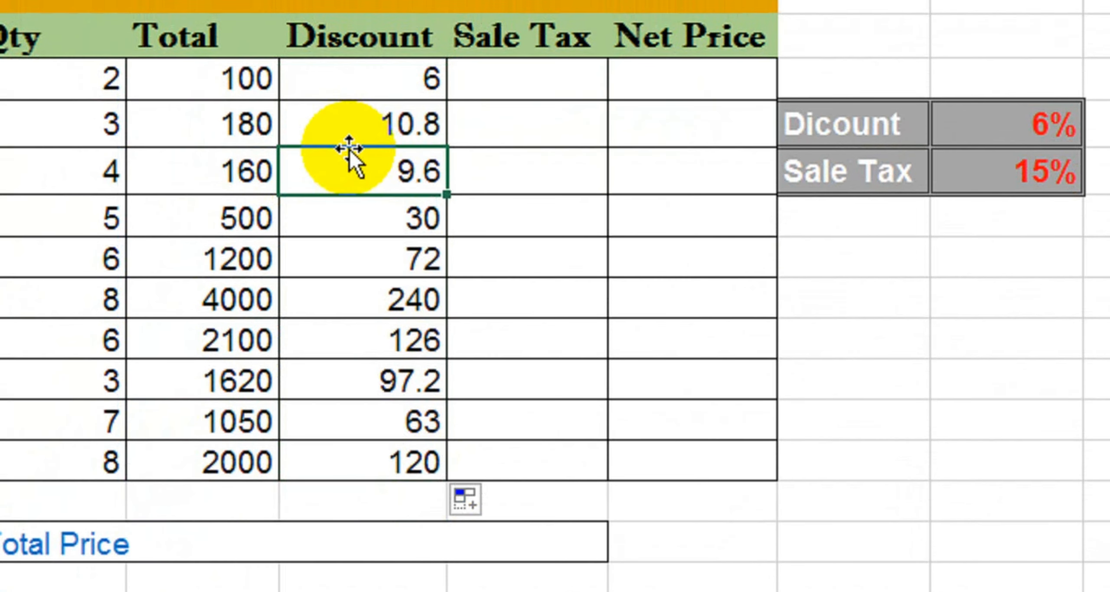
{"action": "left_click", "coordinate": [348, 135]}
{"action": "left_click", "coordinate": [346, 175]}
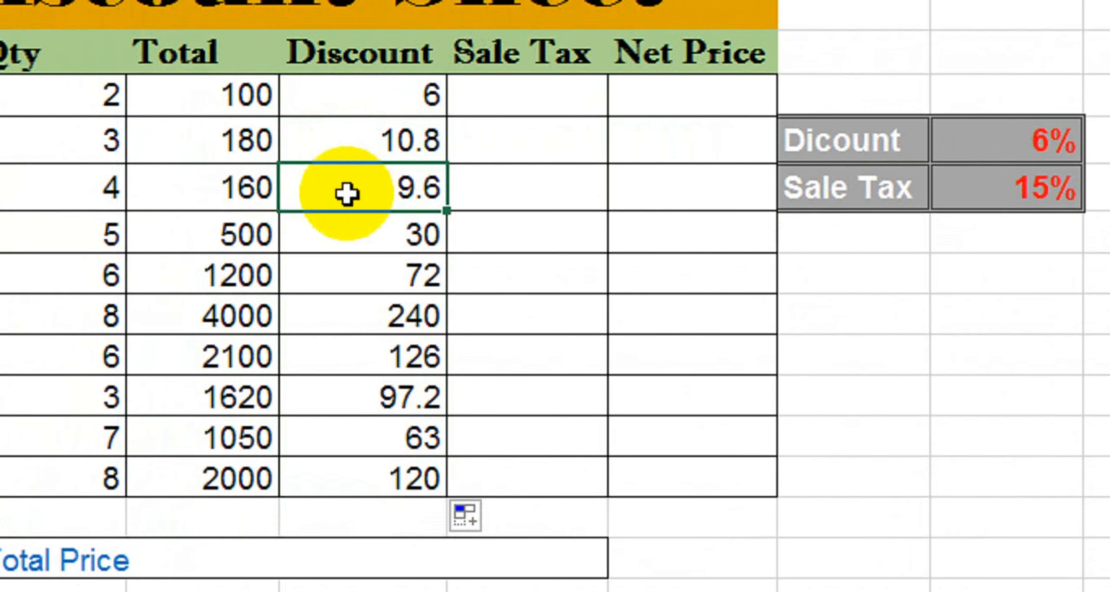
{"action": "left_click", "coordinate": [349, 243]}
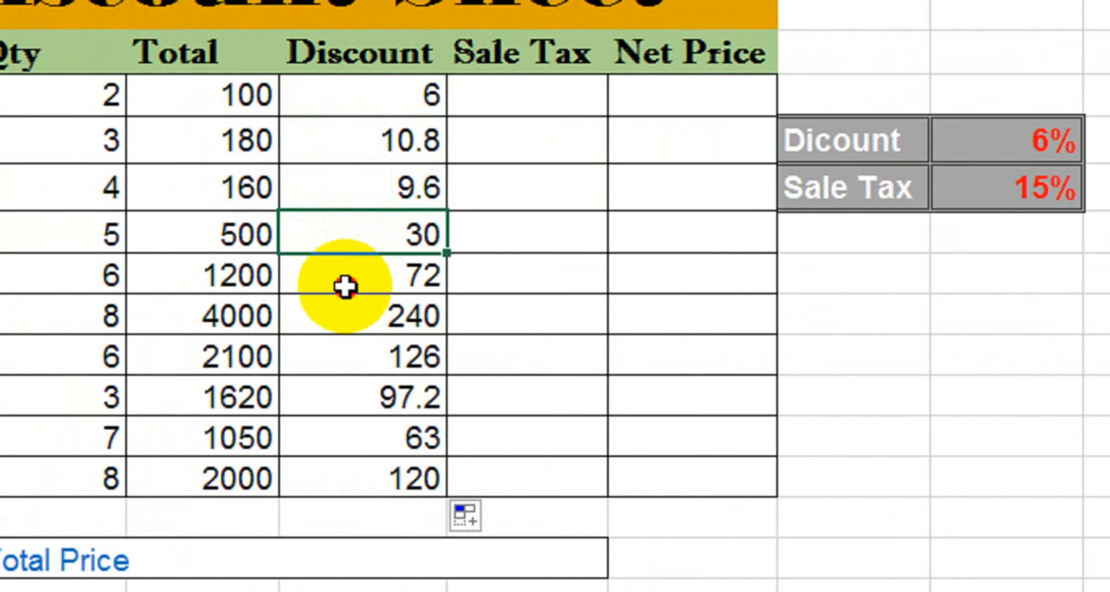
{"action": "left_click", "coordinate": [345, 286]}
{"action": "left_click", "coordinate": [341, 318]}
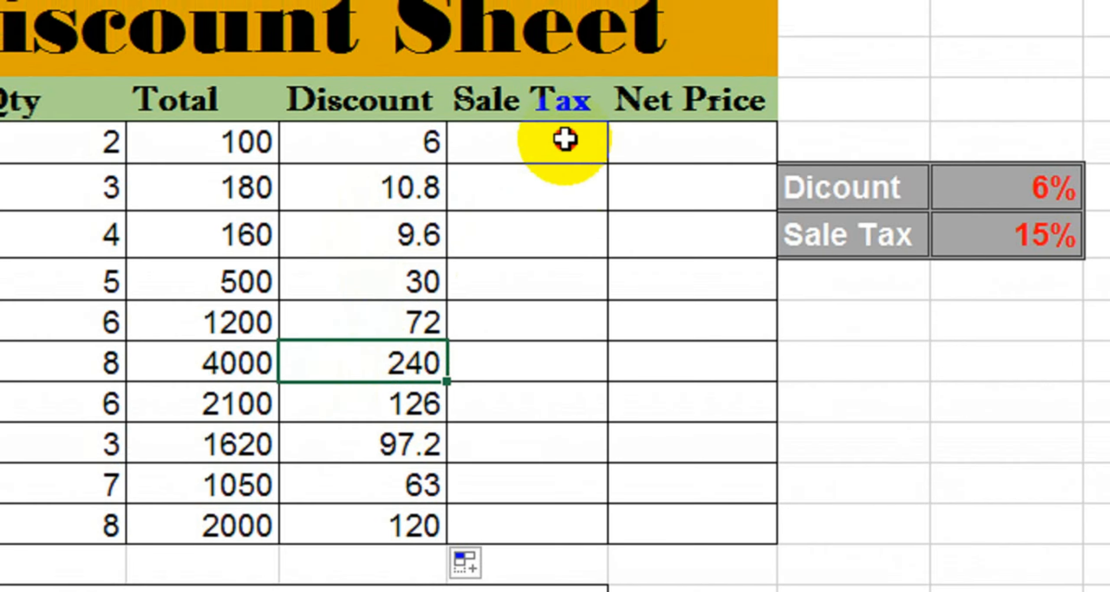
Step: Enter the formula =E5*$J$7 in G5 to calculate the first item's Sale Tax, keeping the rate cell absolute
{"action": "left_click", "coordinate": [565, 139]}
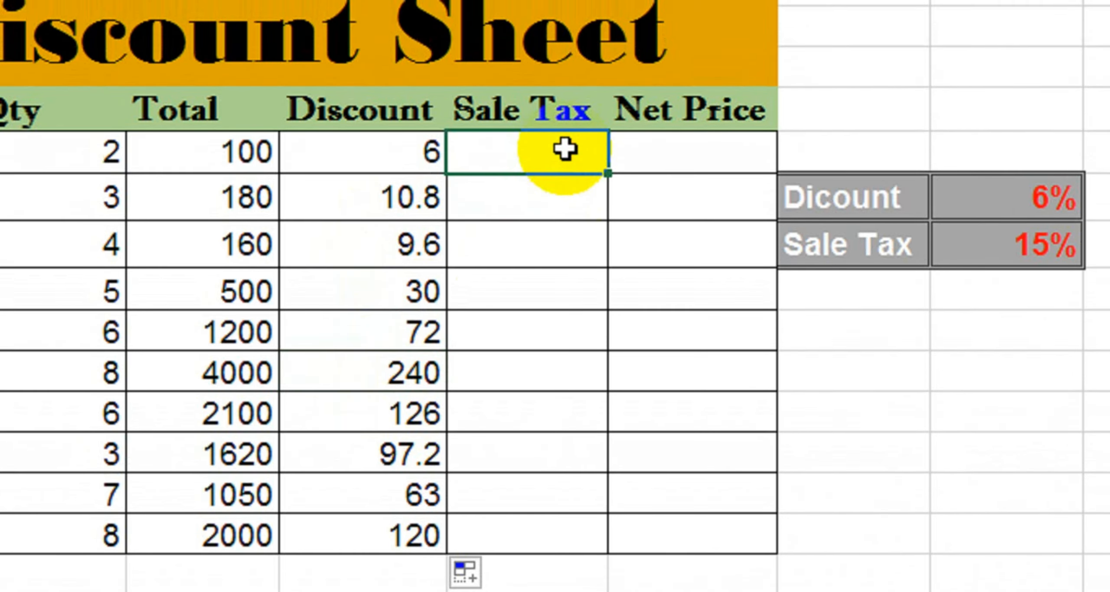
{"action": "type", "text": "="}
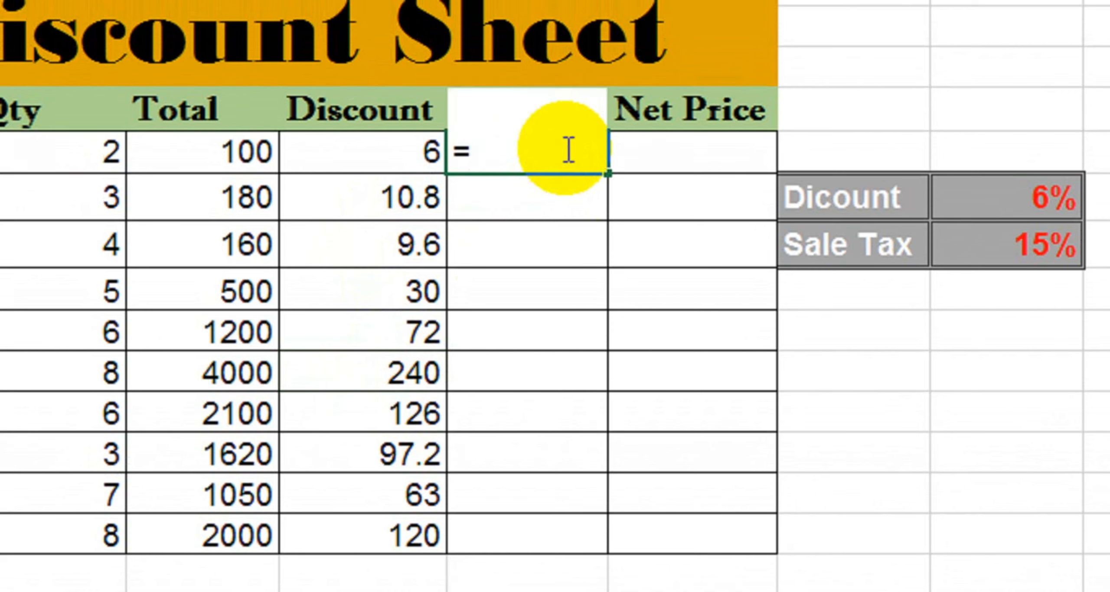
{"action": "key", "text": "Left"}
{"action": "key", "text": "Left"}
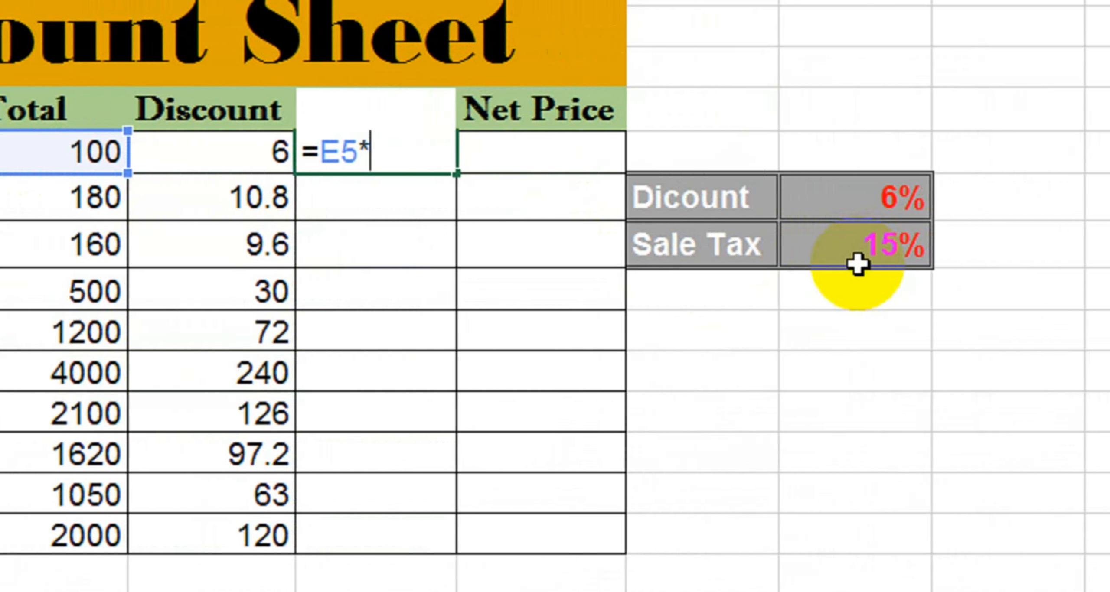
{"action": "left_click", "coordinate": [873, 253]}
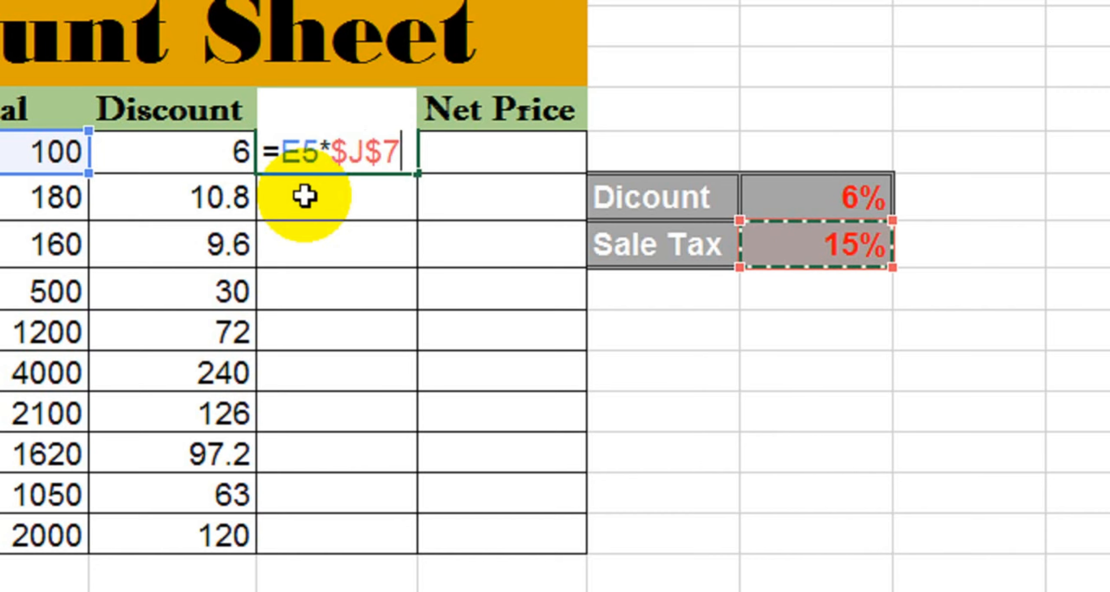
{"action": "key", "text": "Return"}
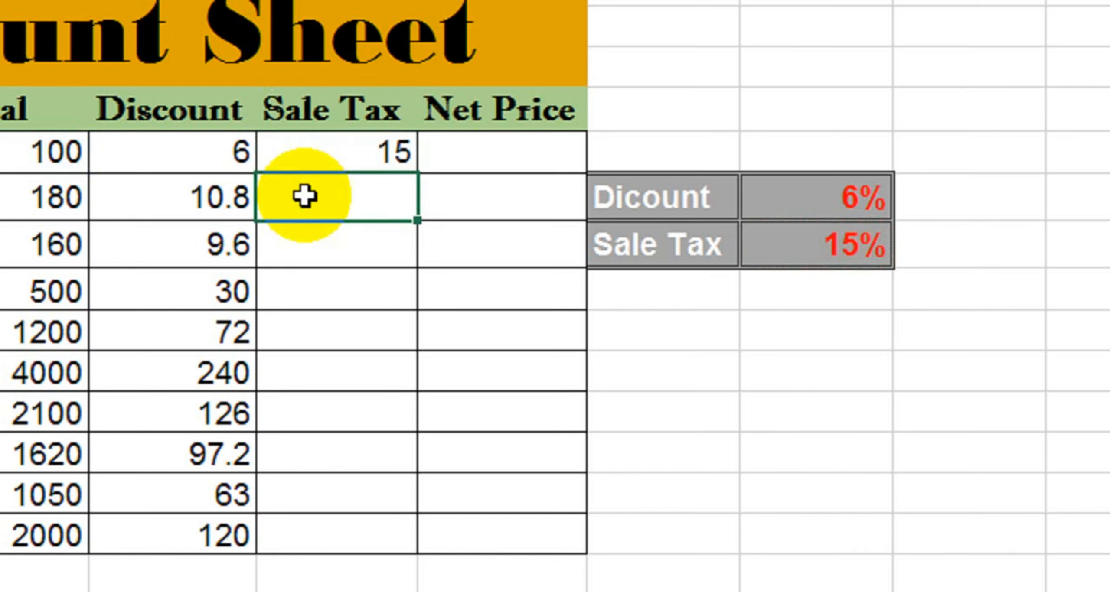
Step: Fill the Sale Tax formula from G5 down through the last item row, G14
{"action": "left_click", "coordinate": [364, 157]}
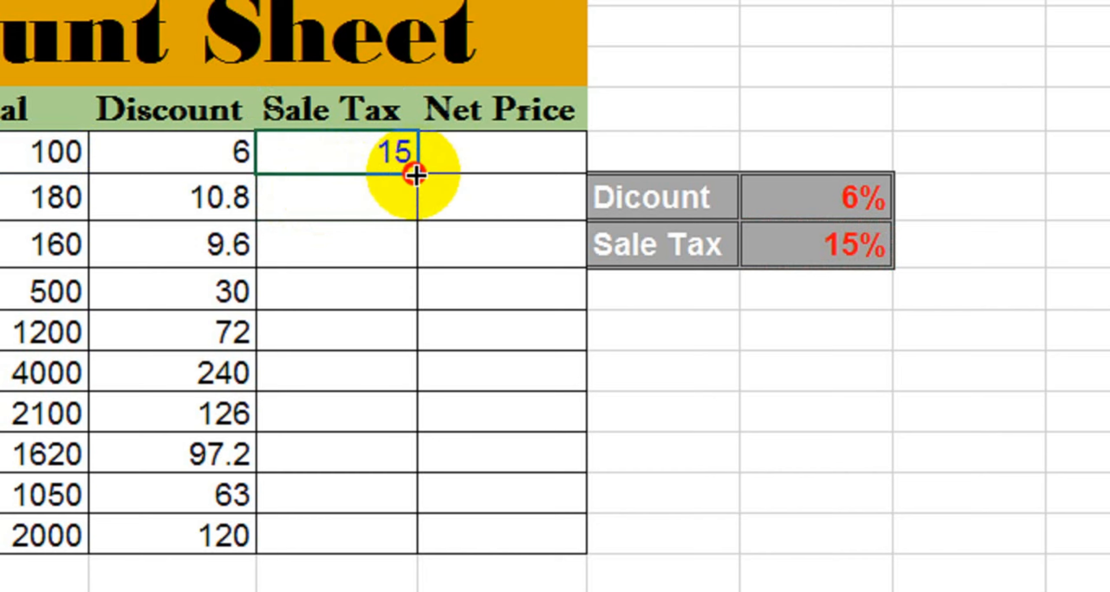
{"action": "left_click_drag", "start_coordinate": [417, 174], "coordinate": [394, 533]}
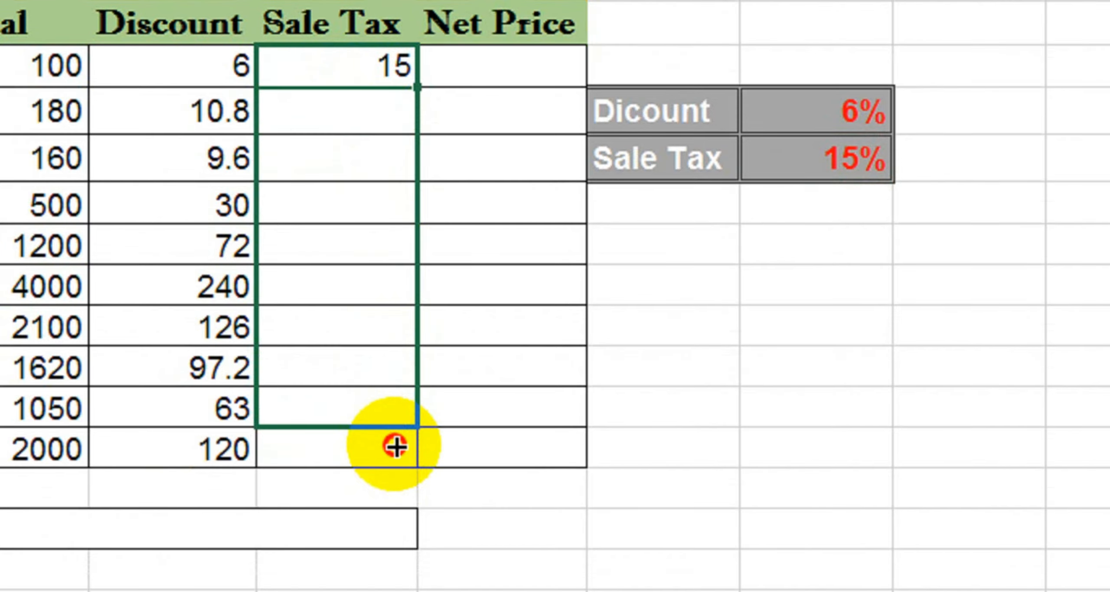
{"action": "left_click_drag", "start_coordinate": [394, 447], "coordinate": [396, 461]}
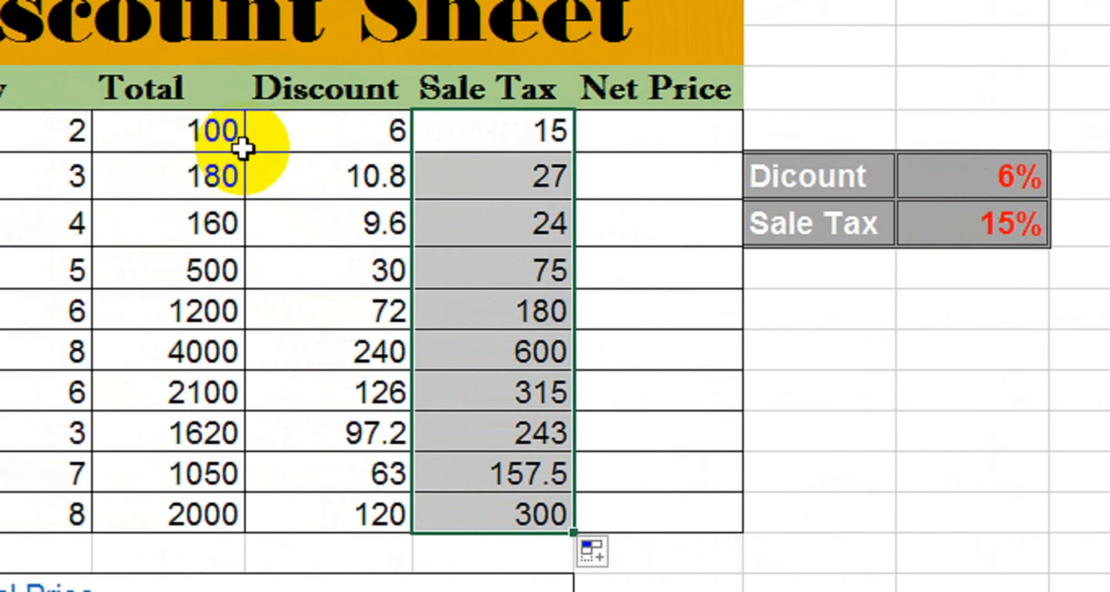
Step: Compare the Total and Sale Tax values for the first three items
{"action": "left_click", "coordinate": [85, 70]}
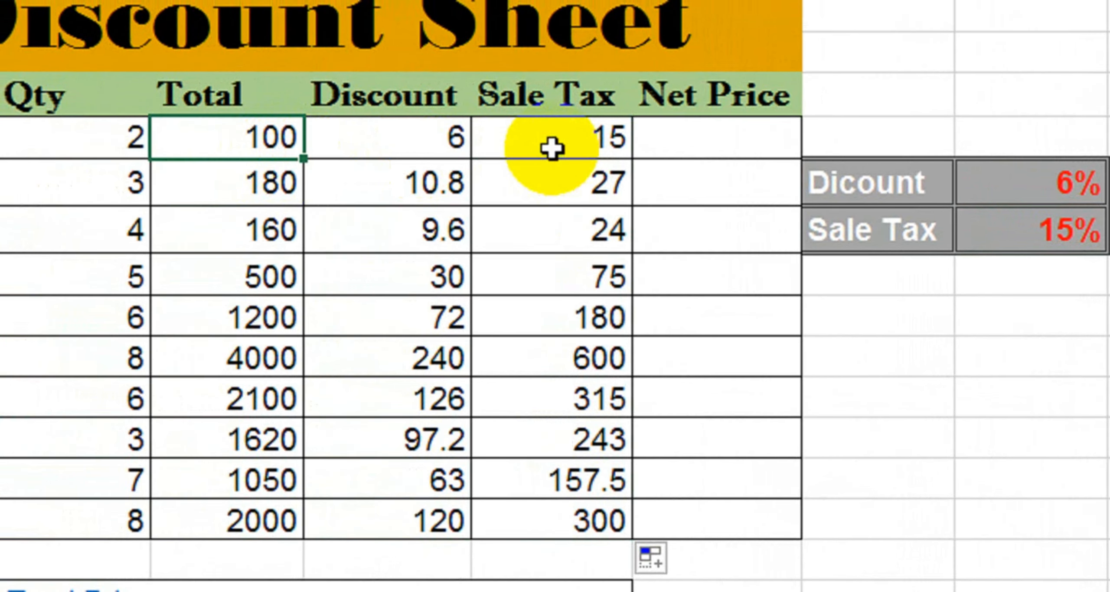
{"action": "left_click", "coordinate": [551, 146]}
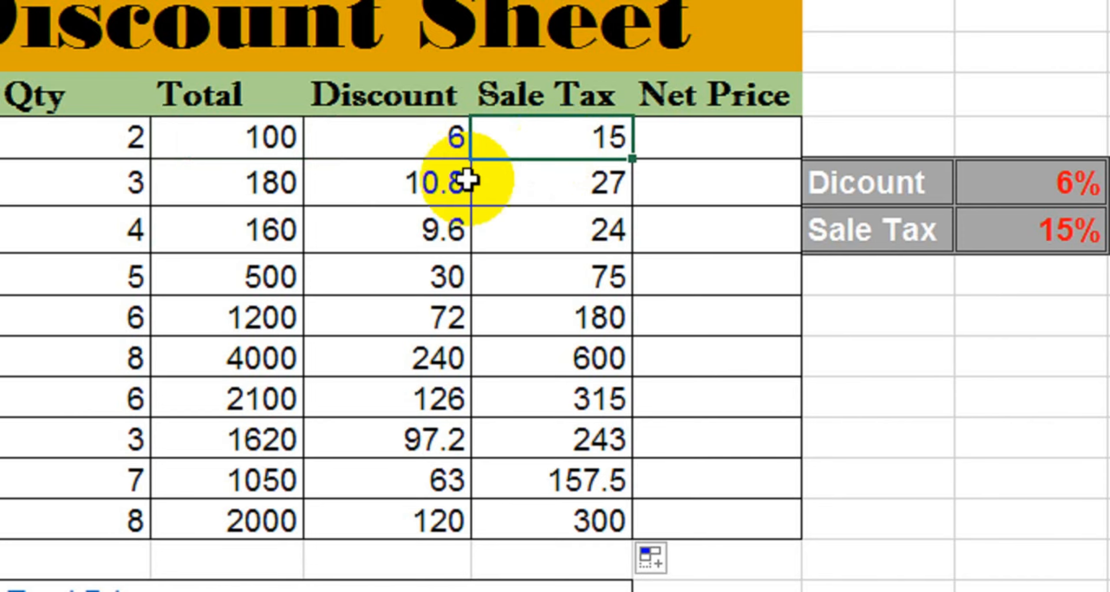
{"action": "left_click", "coordinate": [235, 202]}
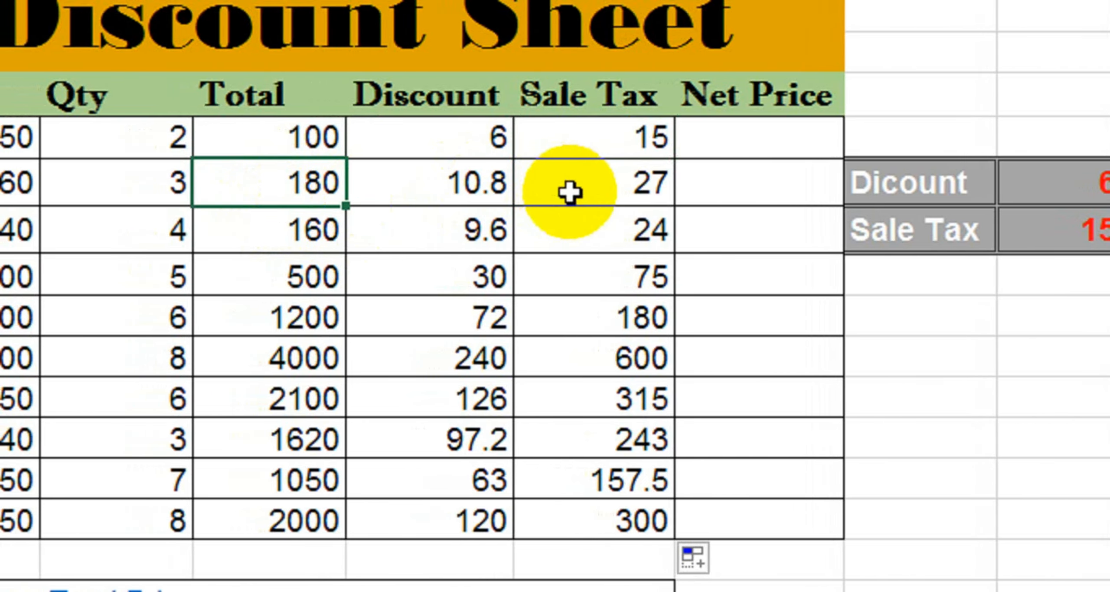
{"action": "left_click", "coordinate": [569, 192]}
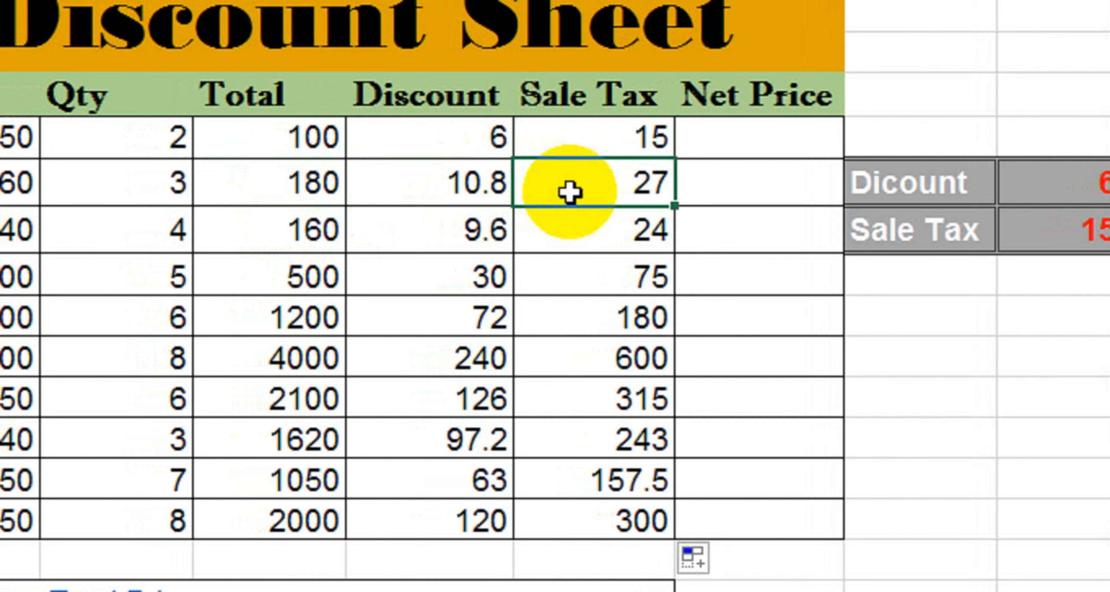
{"action": "left_click", "coordinate": [280, 240]}
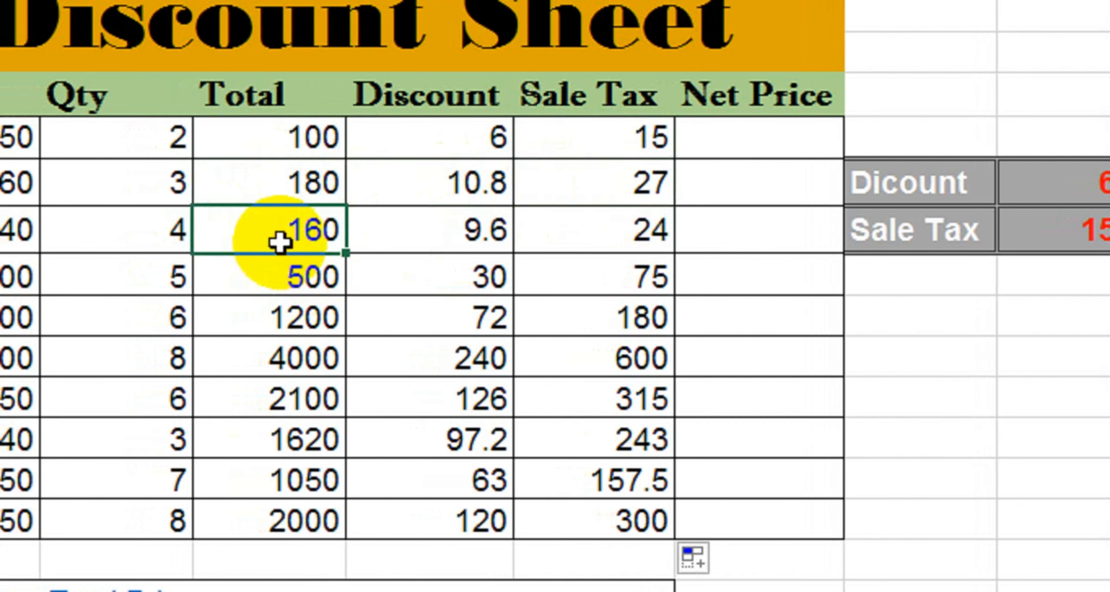
{"action": "left_click", "coordinate": [574, 240]}
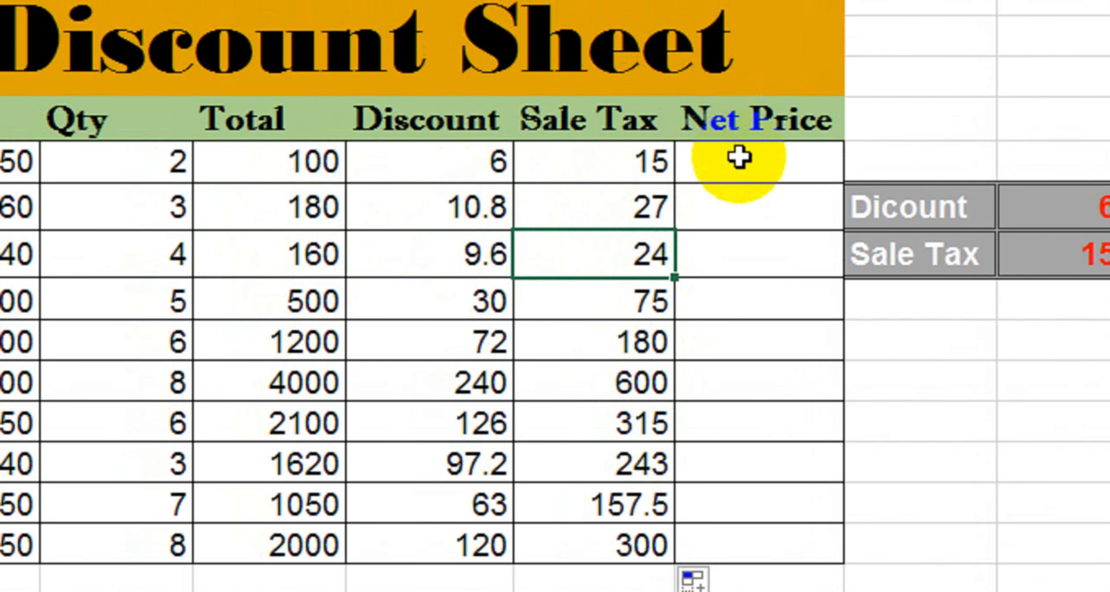
Step: Enter the formula =(E5+G5)-F5 in H5 to calculate the first item's Net Price
{"action": "left_click", "coordinate": [739, 139]}
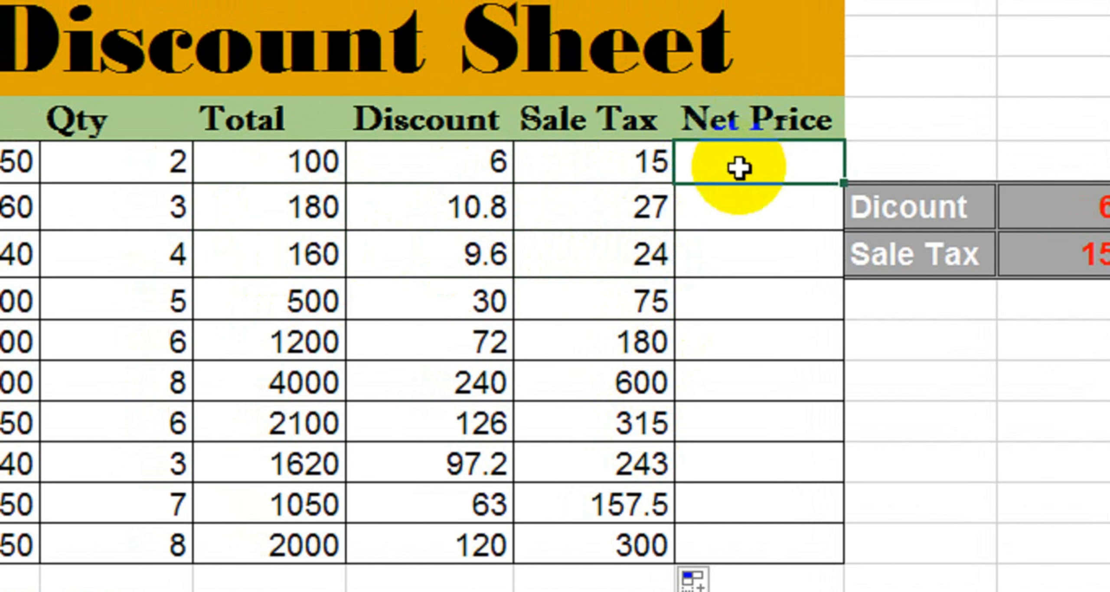
{"action": "type", "text": "=("}
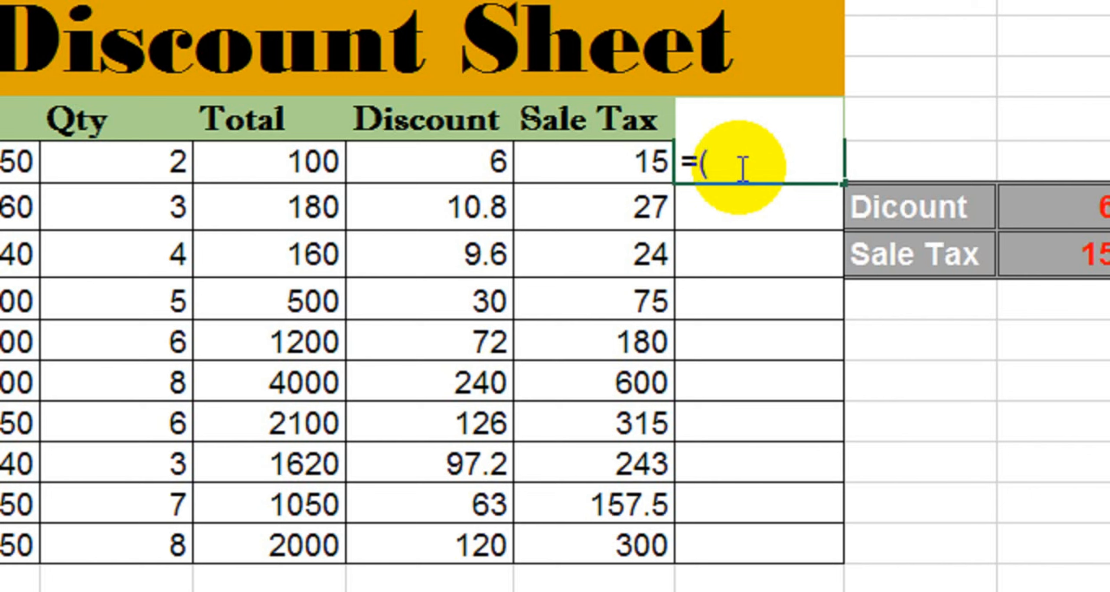
{"action": "left_click", "coordinate": [507, 165]}
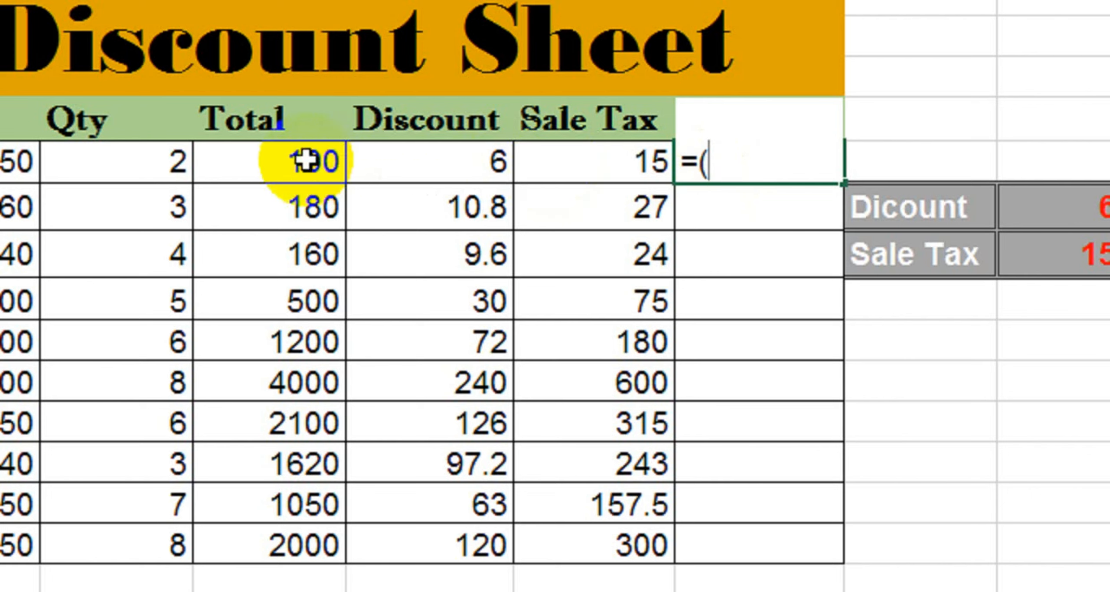
{"action": "left_click", "coordinate": [276, 168]}
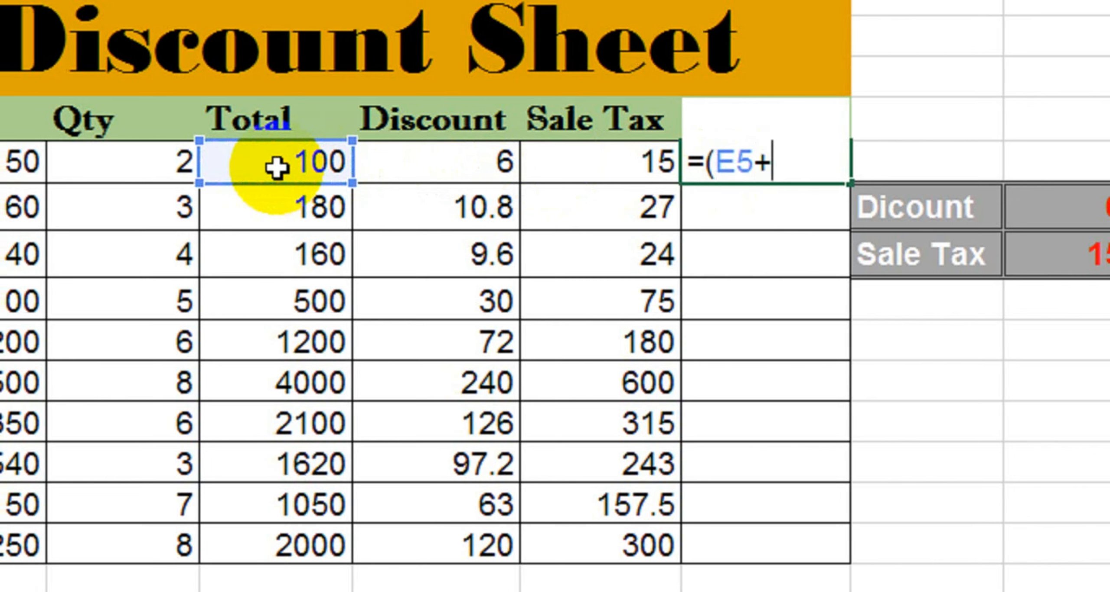
{"action": "left_click", "coordinate": [578, 164]}
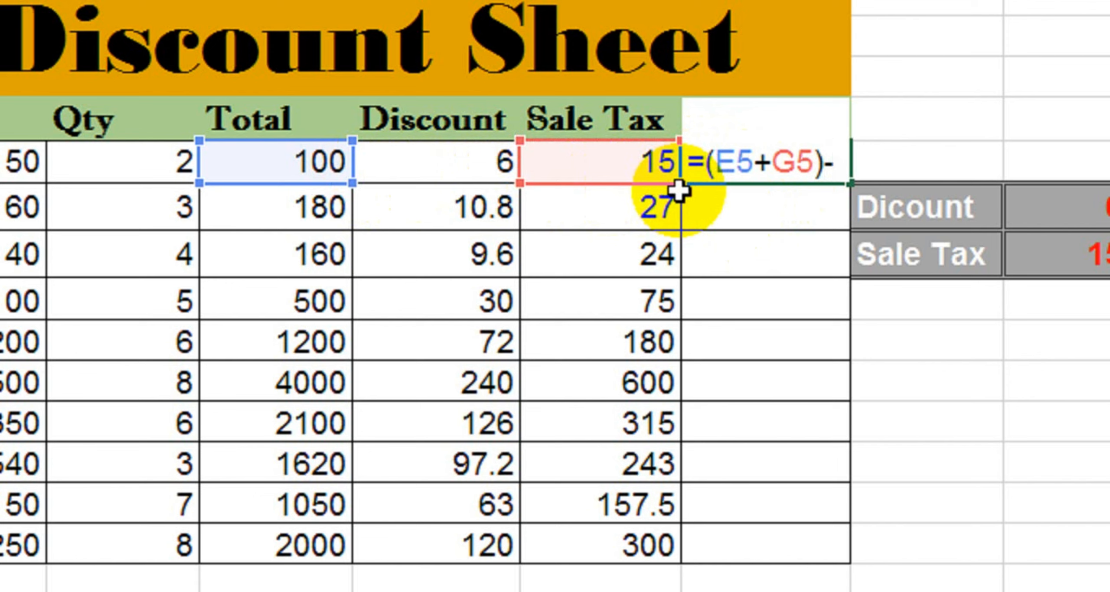
{"action": "left_click", "coordinate": [455, 173]}
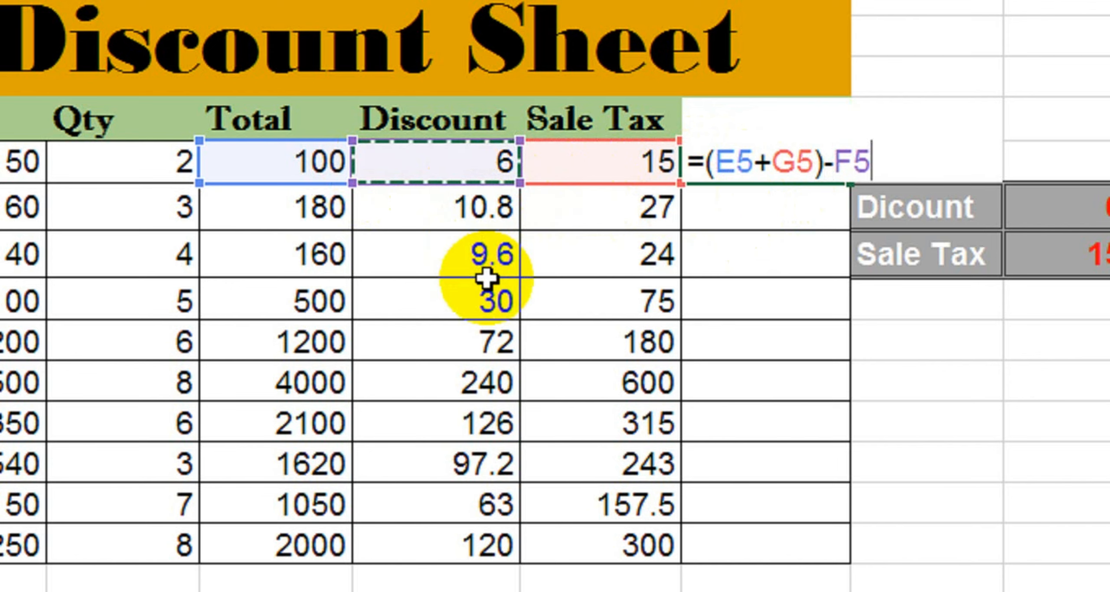
{"action": "key", "text": "Return"}
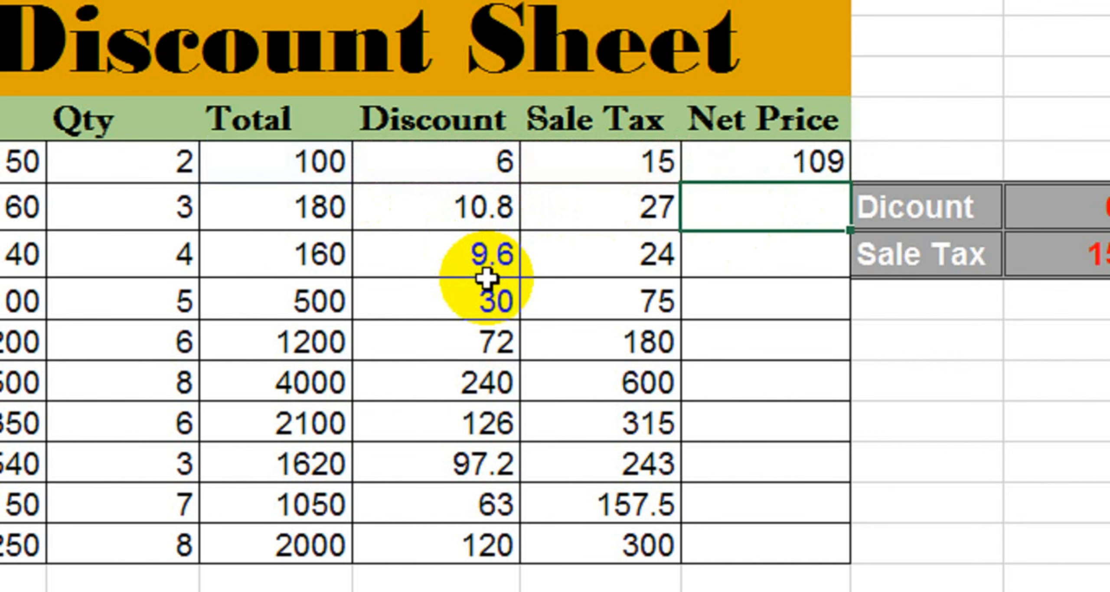
Step: Check the first row's Total and Sale Tax against its Net Price, and fill the Net Price formula from H5 down to H14
{"action": "left_click", "coordinate": [787, 169]}
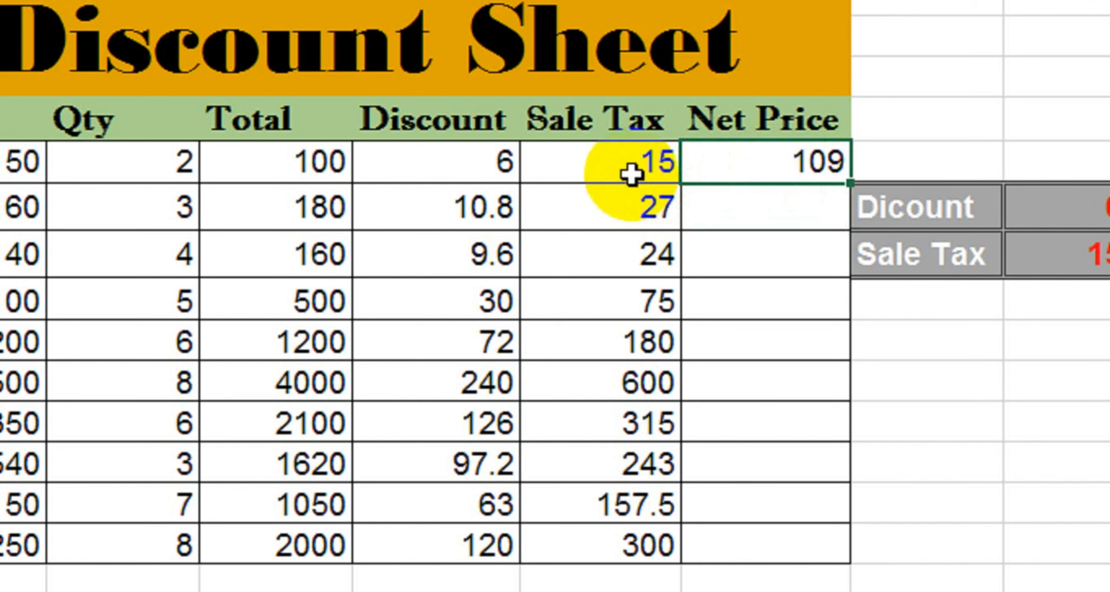
{"action": "left_click", "coordinate": [280, 173]}
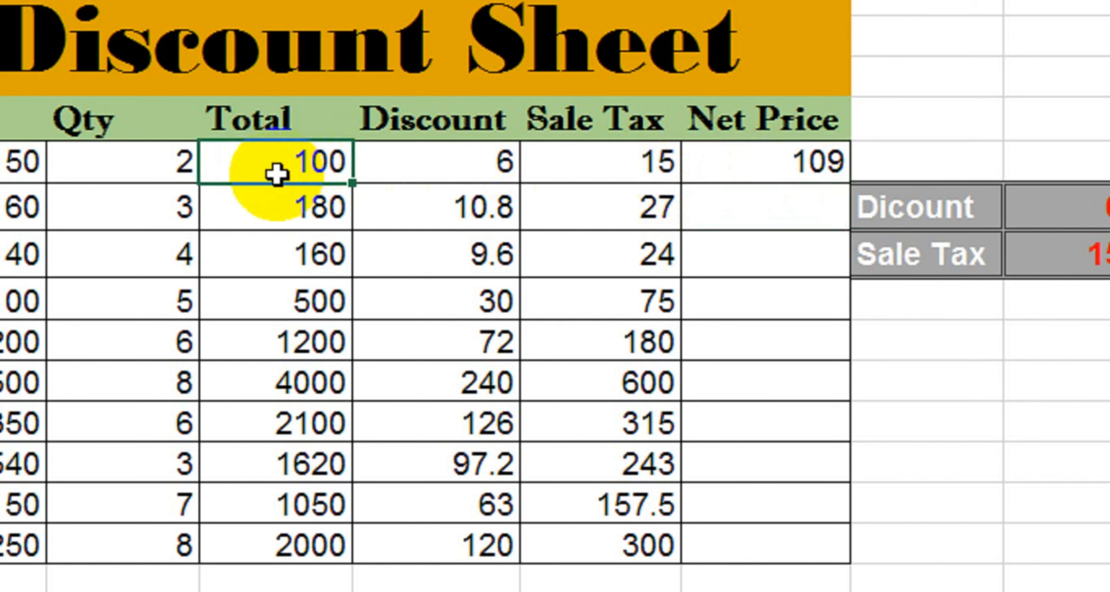
{"action": "left_click", "coordinate": [563, 161]}
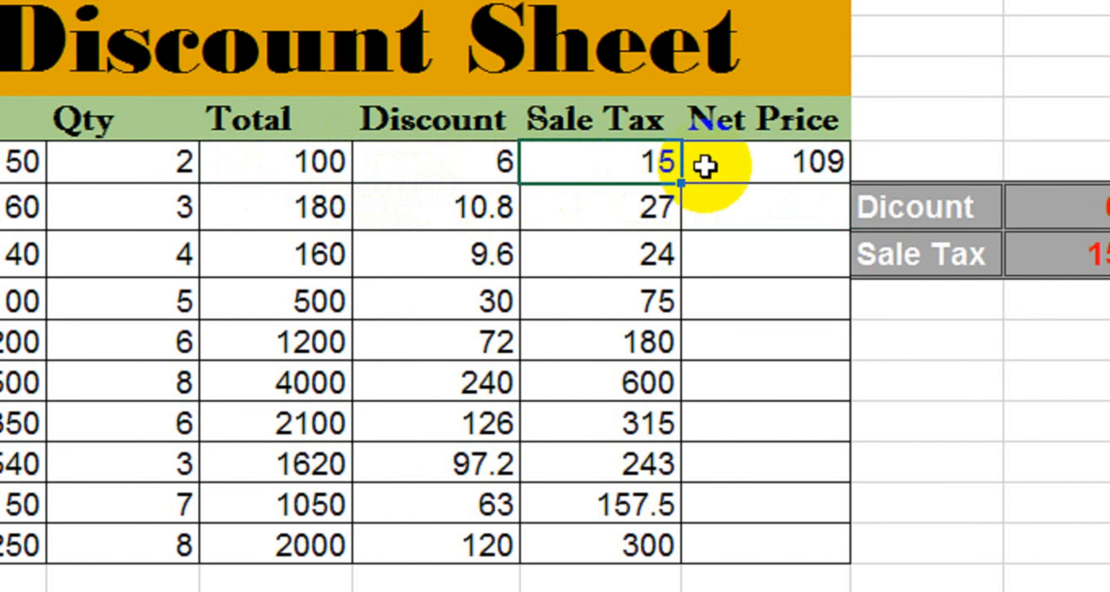
{"action": "left_click", "coordinate": [753, 166]}
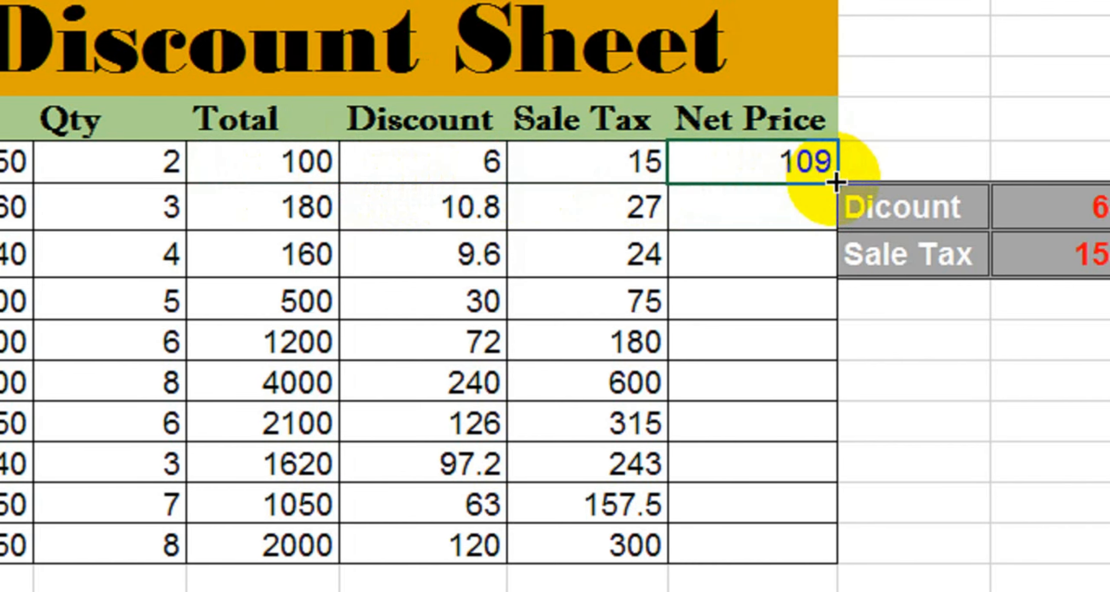
{"action": "left_click_drag", "start_coordinate": [836, 184], "coordinate": [818, 458]}
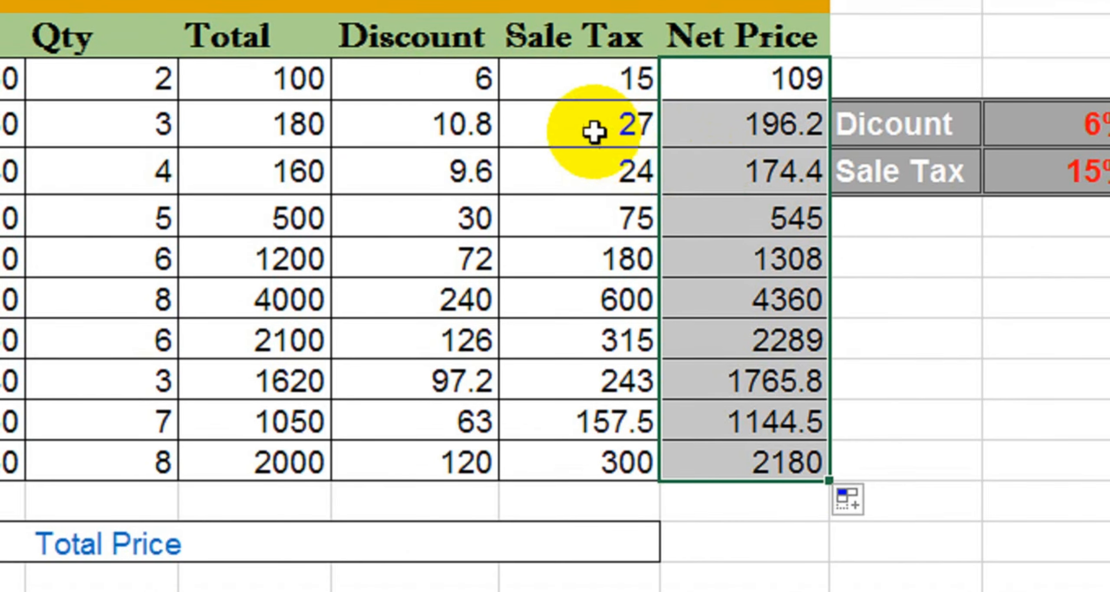
Step: Check the calculated Net Price values of the items from the second row down
{"action": "left_click", "coordinate": [594, 132]}
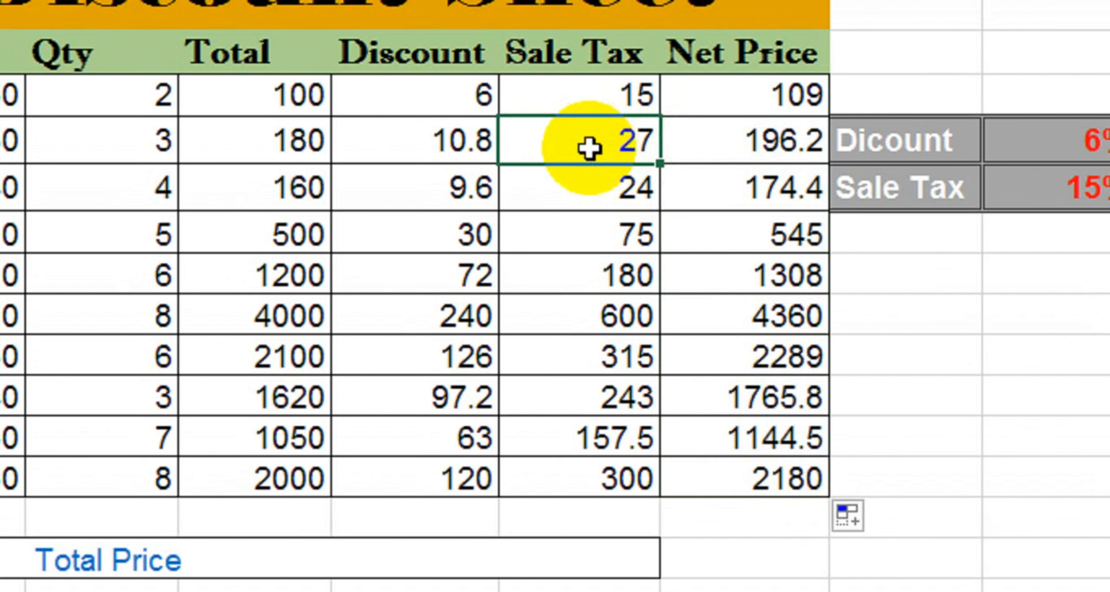
{"action": "left_click", "coordinate": [715, 154]}
{"action": "left_click", "coordinate": [719, 187]}
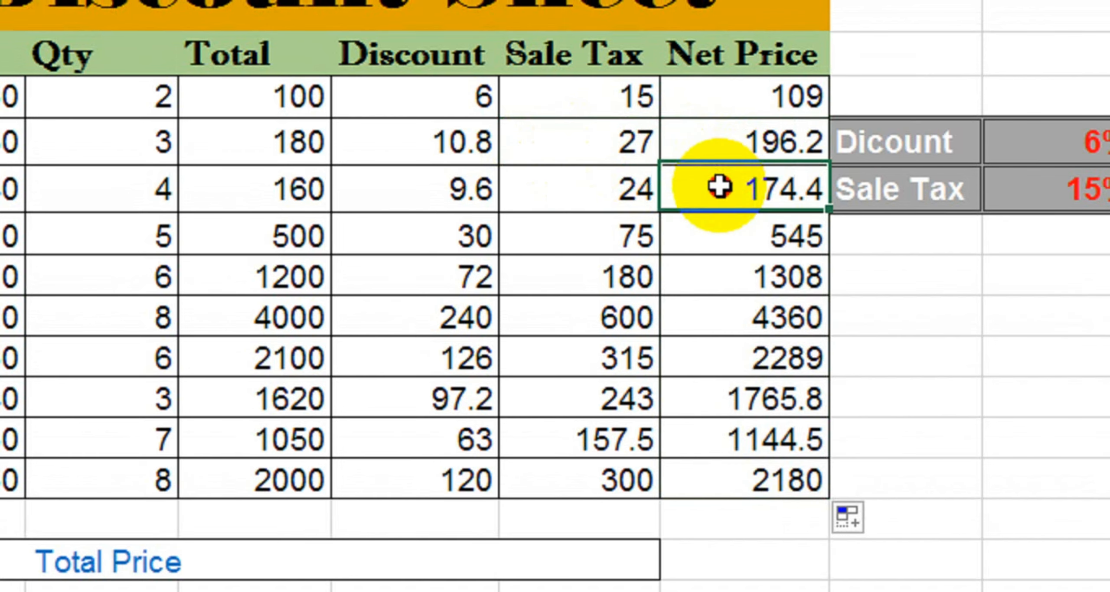
{"action": "left_click", "coordinate": [718, 230]}
{"action": "left_click", "coordinate": [718, 277]}
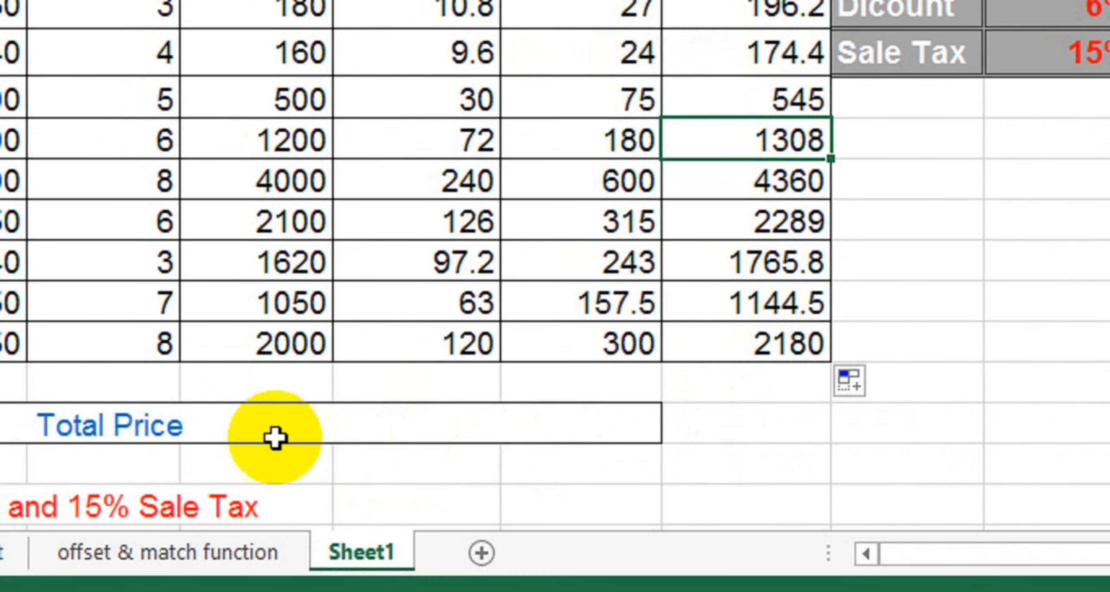
Step: Enter the formula =sum(H5:H14) in the Total Price row of the Net Price column to total all items, and reselect that cell
{"action": "left_click", "coordinate": [816, 427]}
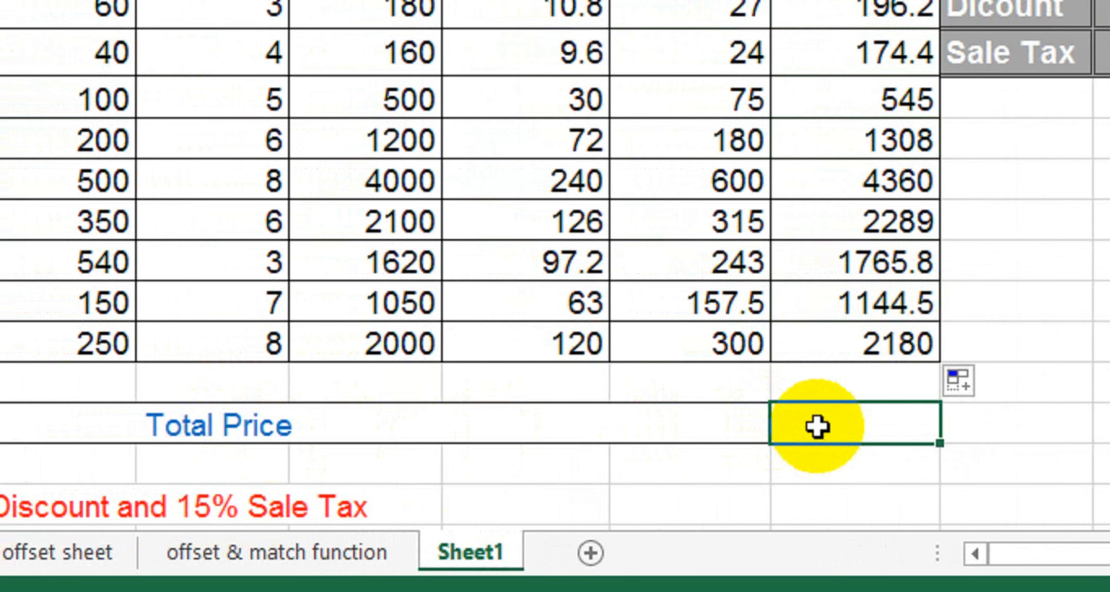
{"action": "type", "text": "=sum("}
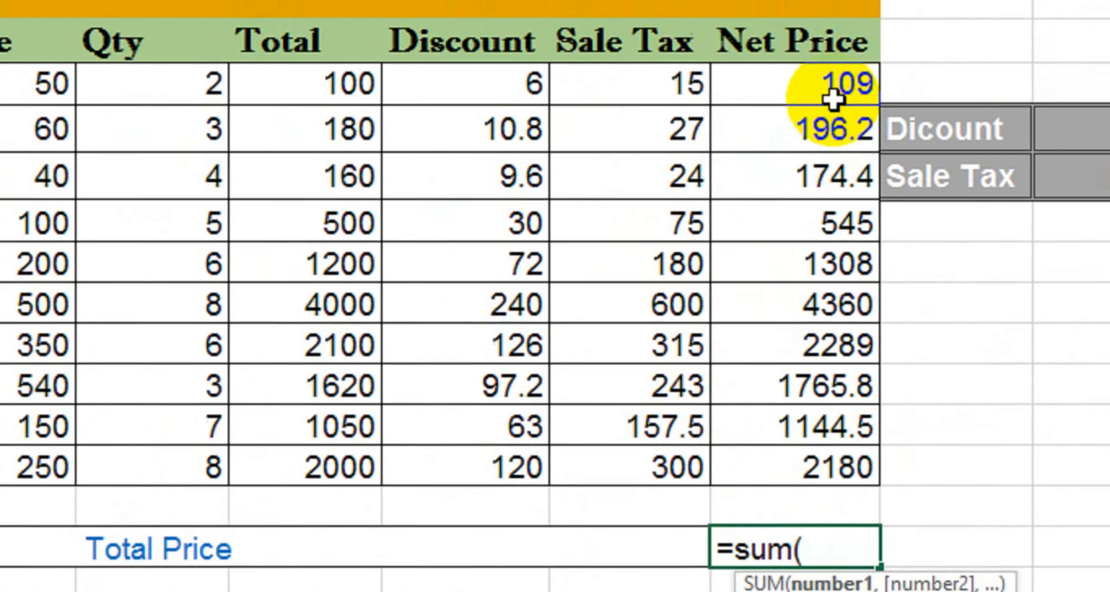
{"action": "left_click", "coordinate": [829, 81]}
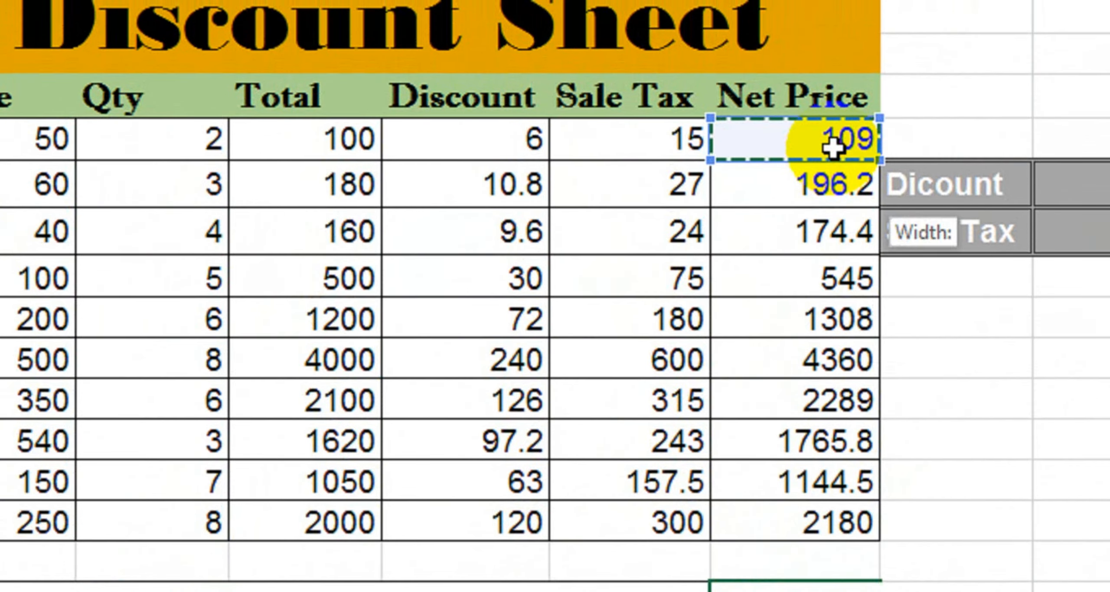
{"action": "key", "text": "shift+Down"}
{"action": "key", "text": "shift+Down"}
{"action": "key", "text": "shift+Down"}
{"action": "key", "text": "shift+Down"}
{"action": "key", "text": "shift+Down"}
{"action": "key", "text": "shift+Down"}
{"action": "key", "text": "shift+Down"}
{"action": "key", "text": "shift+Down"}
{"action": "key", "text": "shift+Down"}
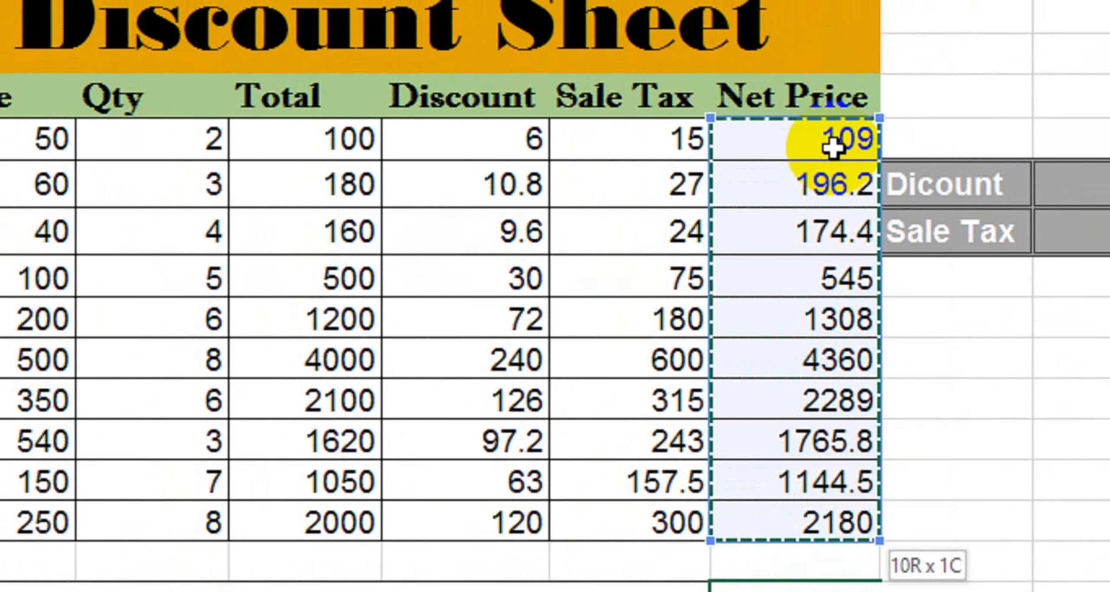
{"action": "type", "text": ")"}
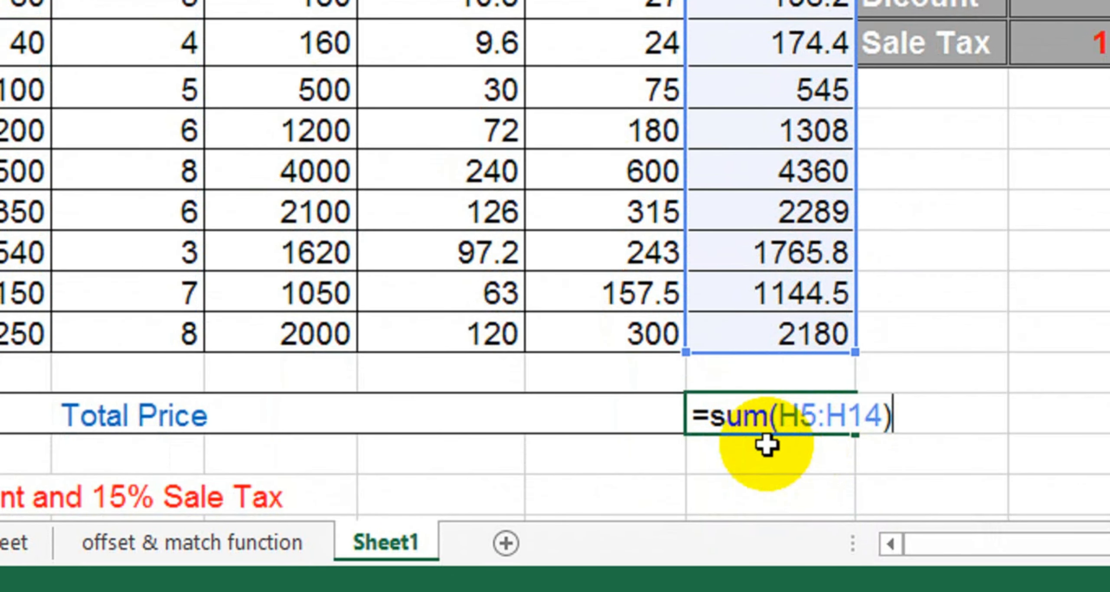
{"action": "key", "text": "Return"}
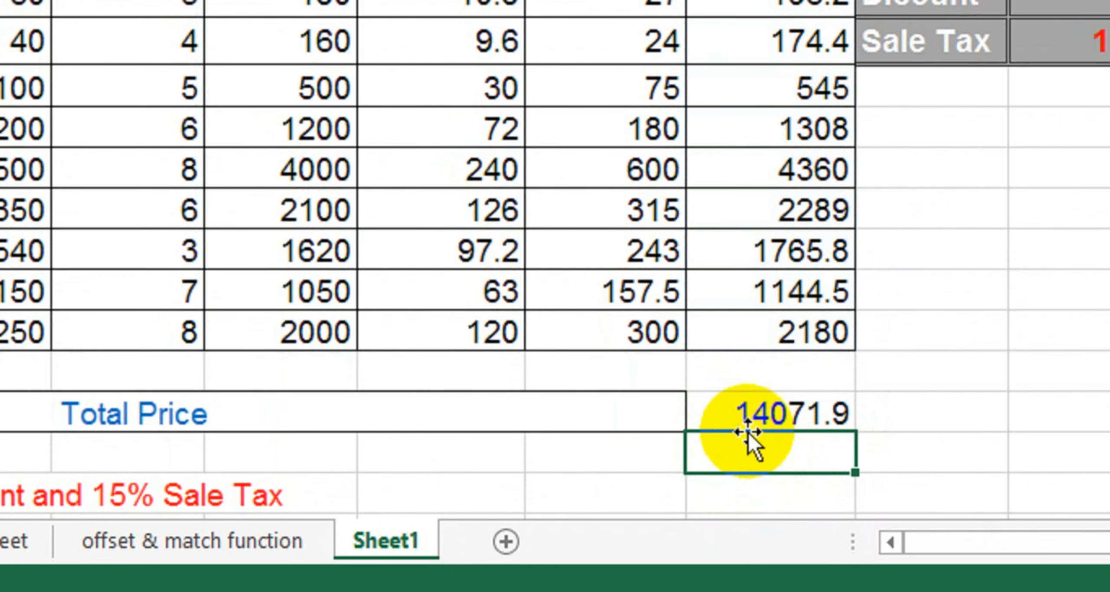
{"action": "left_click", "coordinate": [889, 410]}
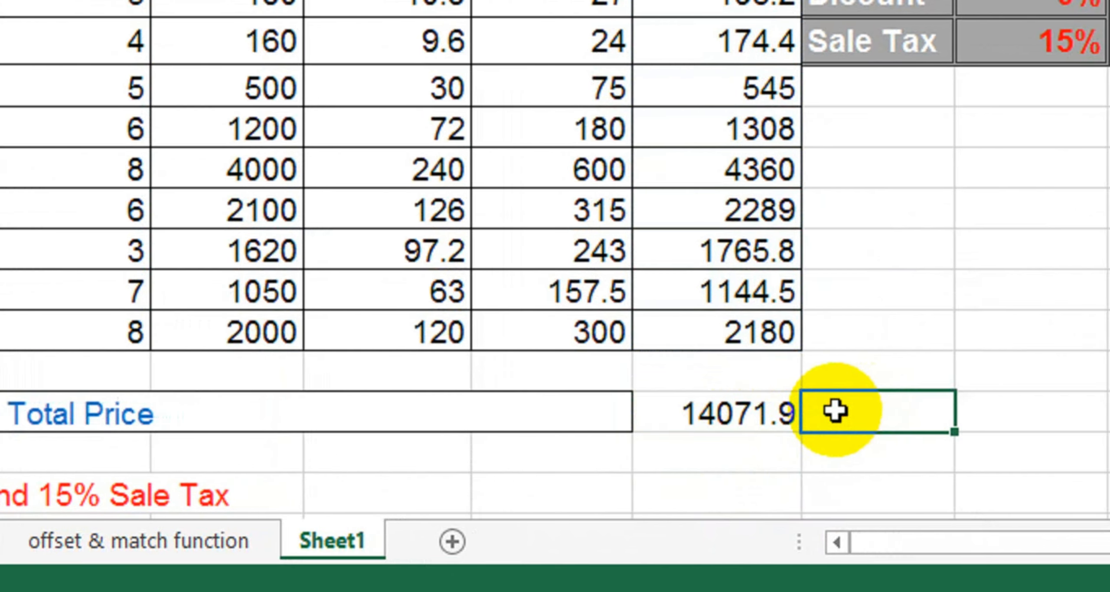
{"action": "left_click", "coordinate": [714, 417]}
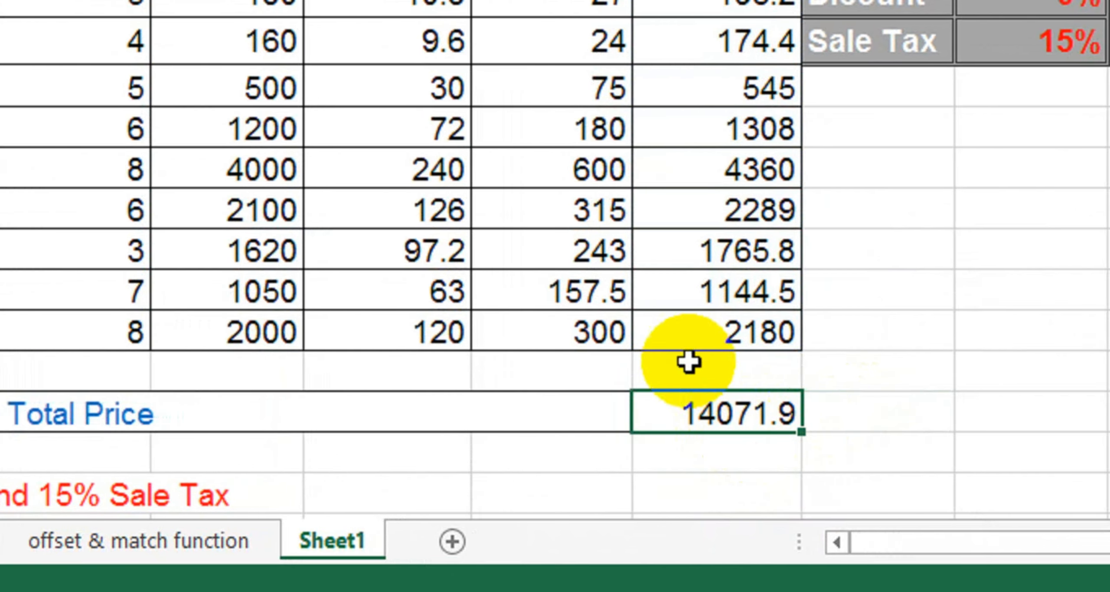